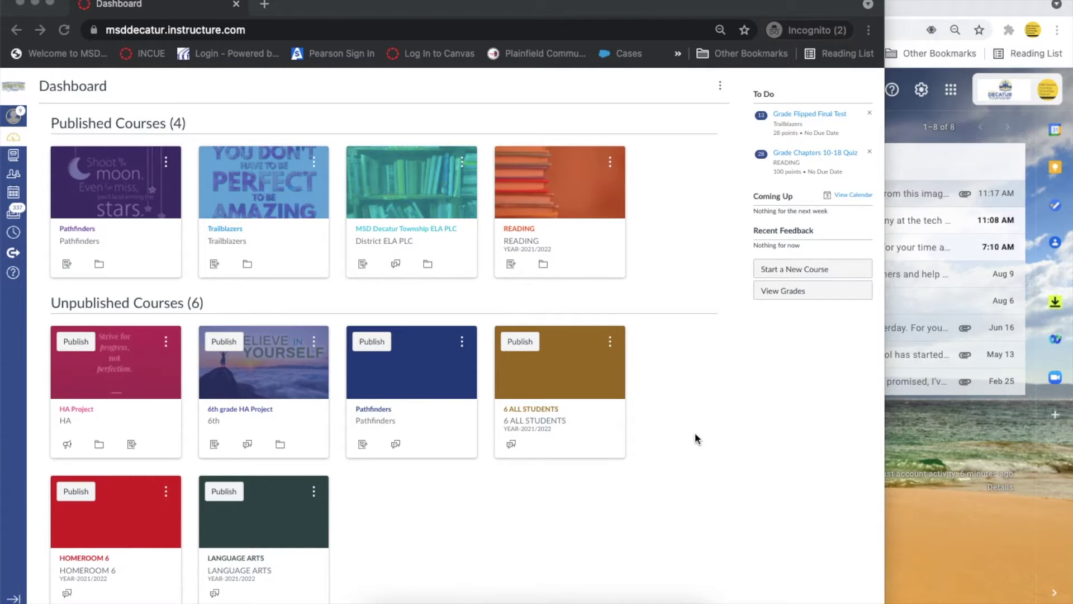
Open the published READING course and start a new assignment from its assignments page.
{"action": "left_click", "coordinate": [553, 200]}
{"action": "left_click", "coordinate": [550, 192]}
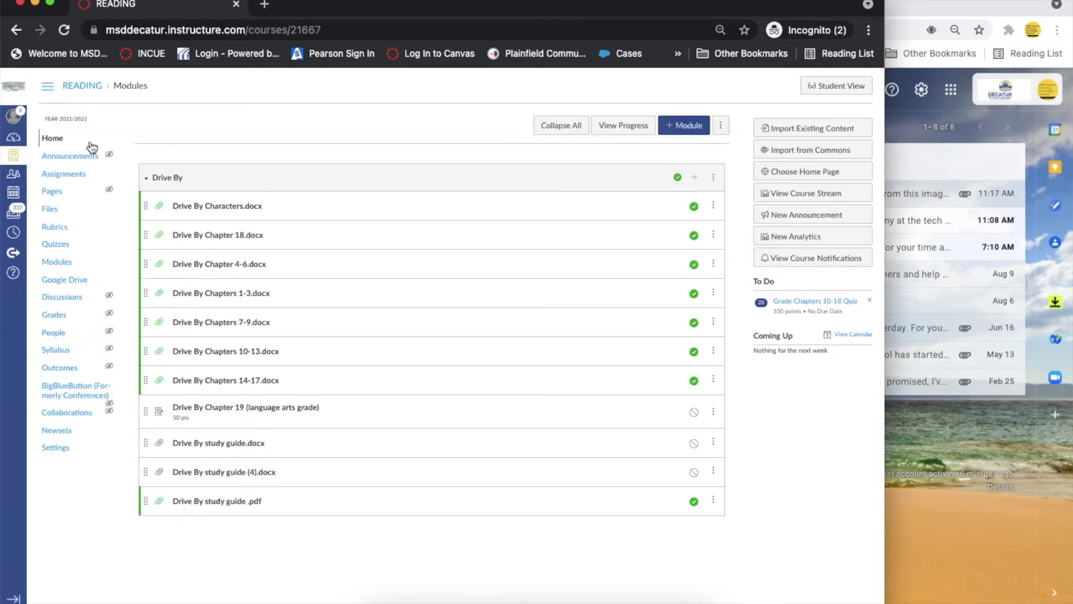
{"action": "left_click", "coordinate": [67, 175]}
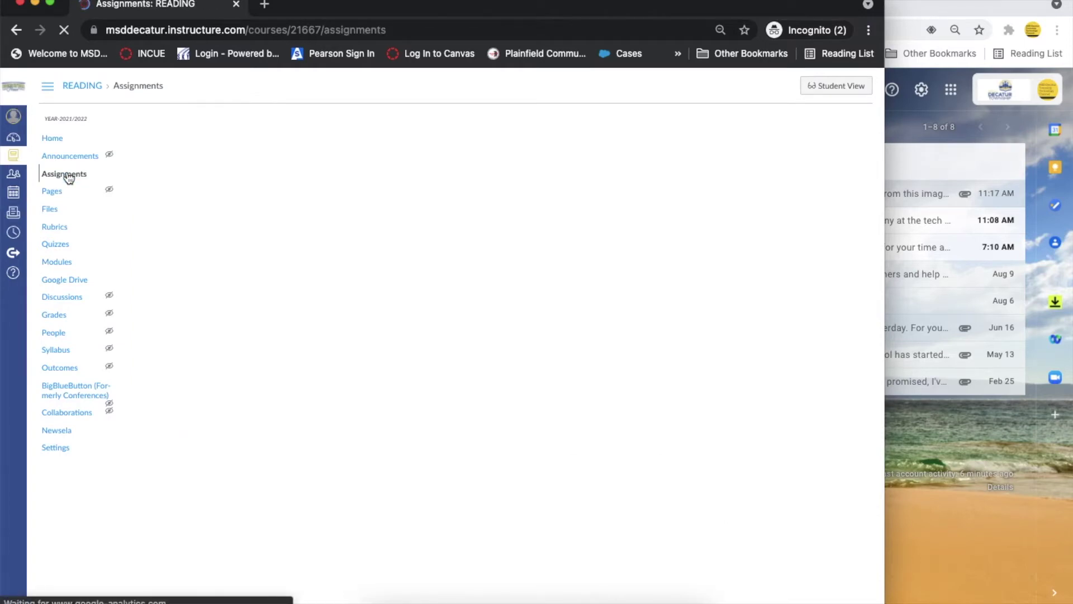
{"action": "left_click", "coordinate": [801, 133]}
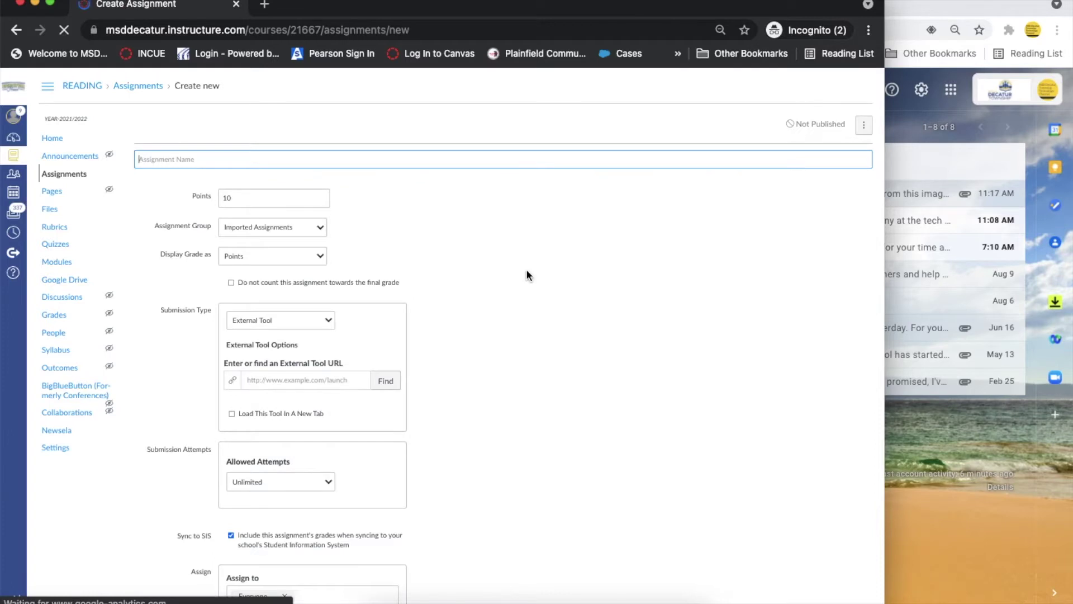
Name the assignment "HMH Canvas test assignment/Do not Do" and enter "DO NOT TEST" as its description.
{"action": "type", "text": "HH"}
{"action": "key", "text": "BackSpace"}
{"action": "type", "text": "HM"}
{"action": "key", "text": "BackSpace"}
{"action": "key", "text": "BackSpace"}
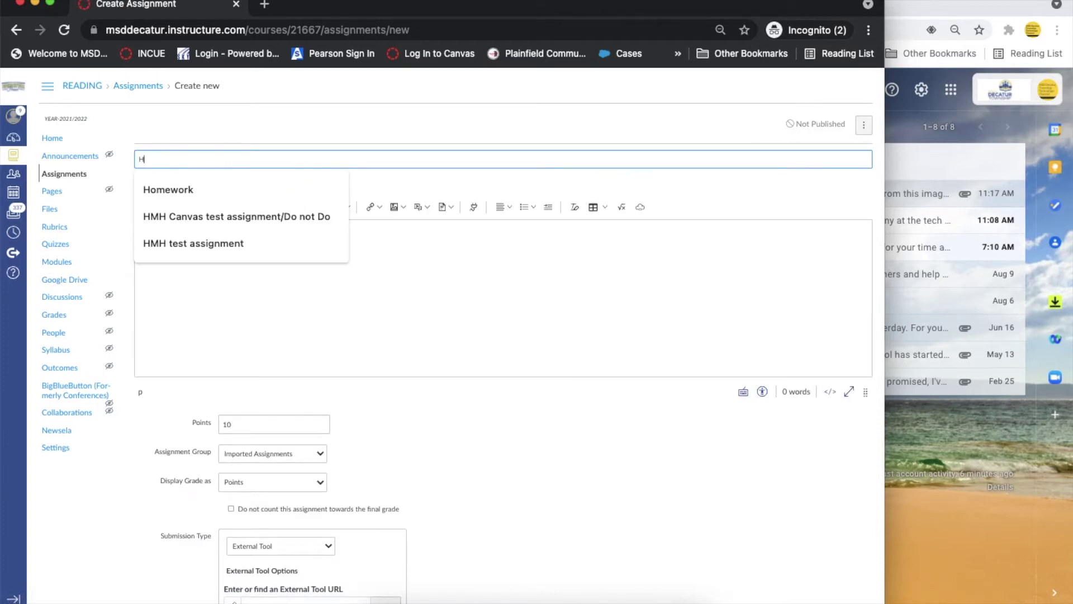
{"action": "type", "text": "H"}
{"action": "key", "text": "BackSpace"}
{"action": "type", "text": "MH"}
{"action": "left_click", "coordinate": [211, 179]}
{"action": "left_click", "coordinate": [203, 248]}
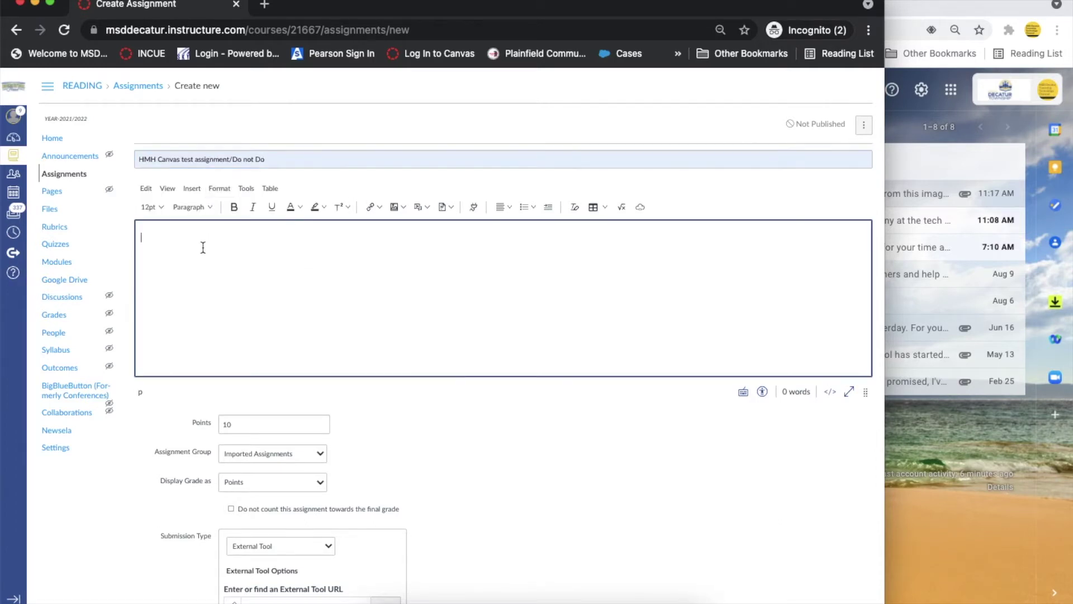
{"action": "type", "text": "DO NOT TEST"}
Keep the submission type as External Tool and choose the HMH Ed Linking Tool from the available tools.
{"action": "scroll", "coordinate": [373, 373], "scroll_direction": "down", "scroll_amount": 4}
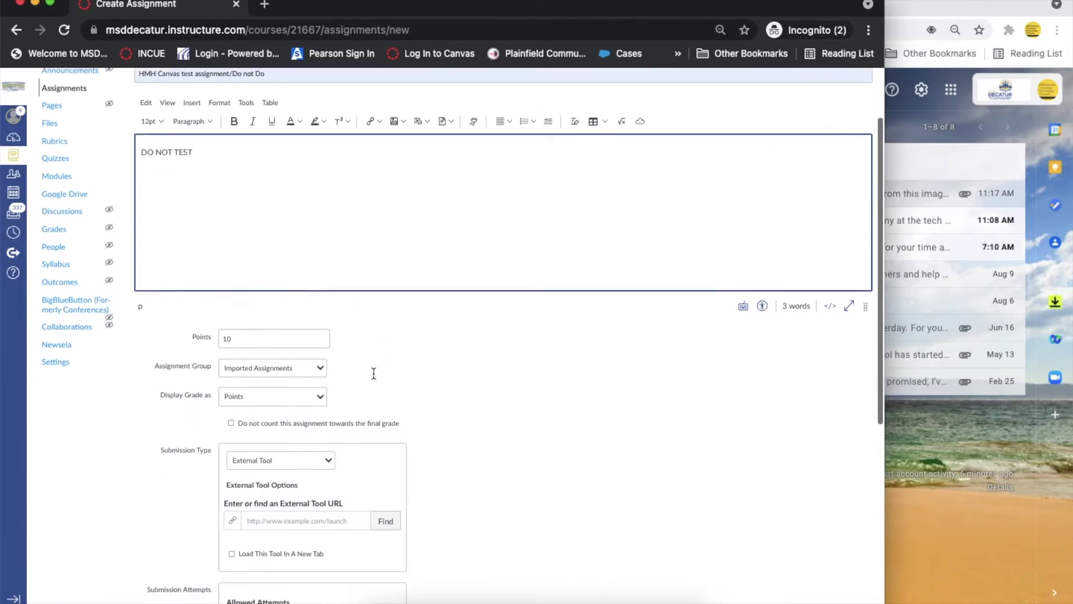
{"action": "scroll", "coordinate": [374, 346], "scroll_direction": "down", "scroll_amount": 4}
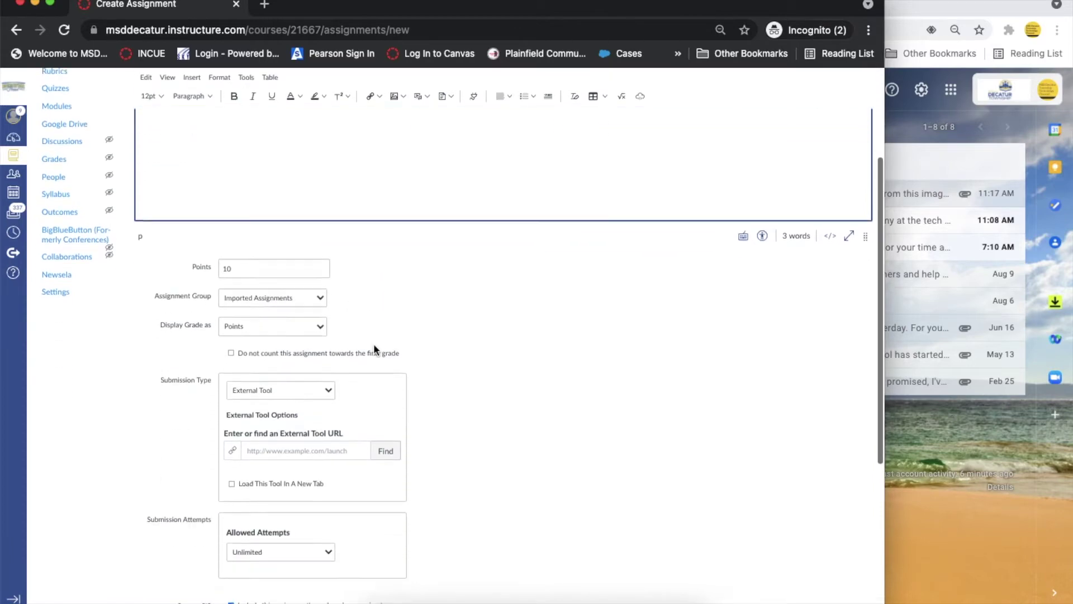
{"action": "scroll", "coordinate": [374, 343], "scroll_direction": "down", "scroll_amount": 2}
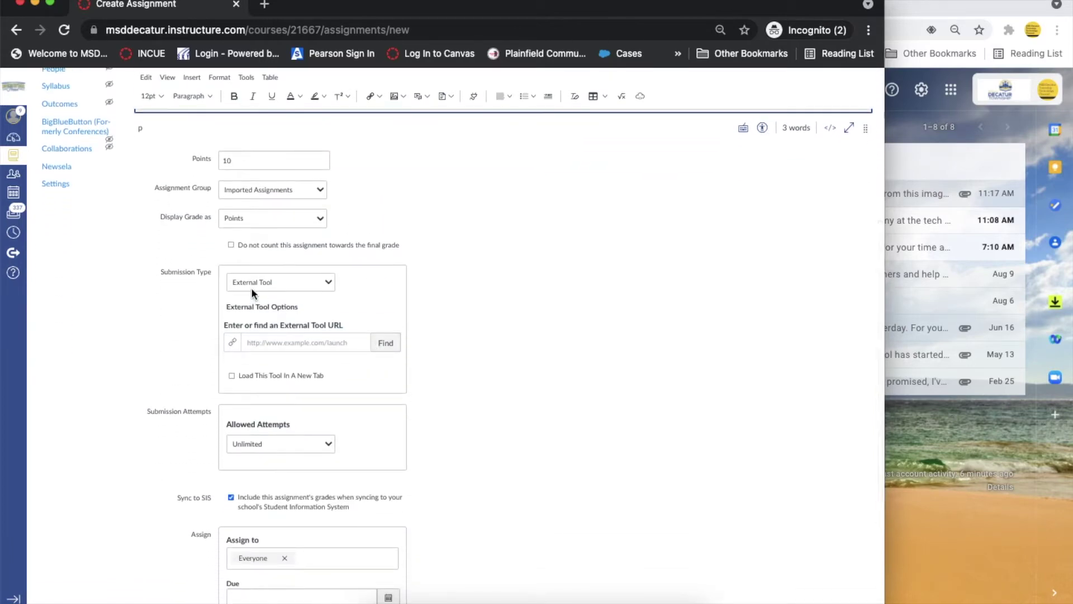
{"action": "left_click", "coordinate": [328, 282]}
{"action": "left_click", "coordinate": [323, 282]}
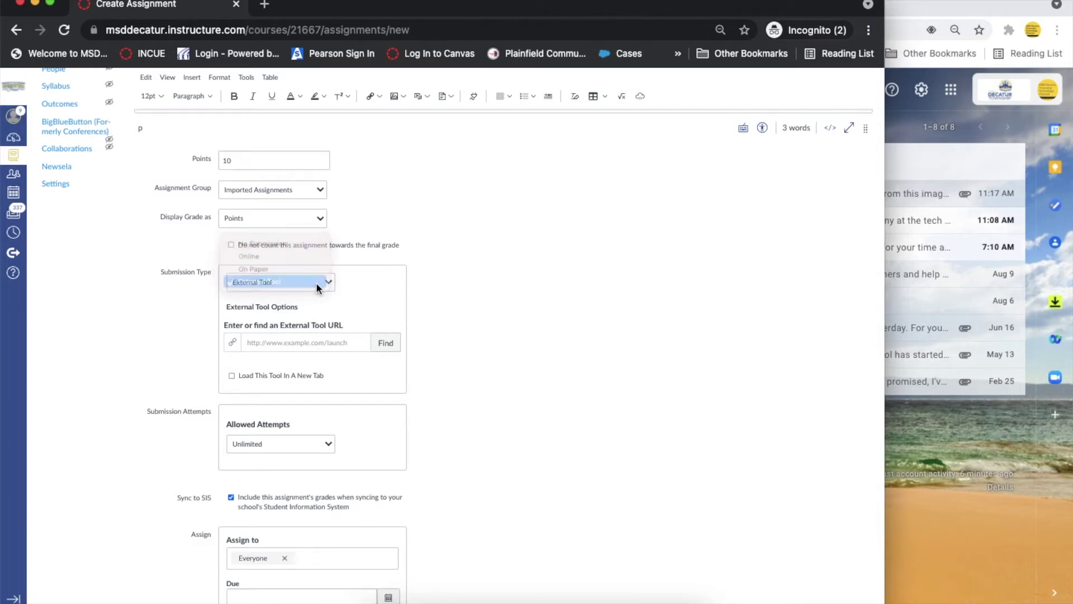
{"action": "left_click", "coordinate": [385, 342]}
{"action": "scroll", "coordinate": [440, 372], "scroll_direction": "down", "scroll_amount": 5}
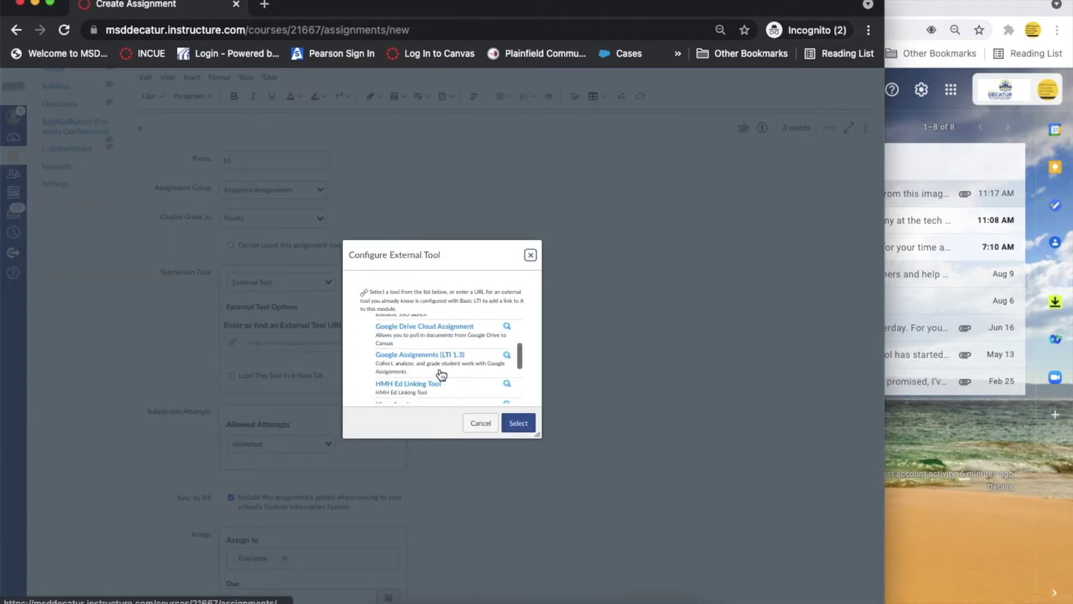
{"action": "left_click", "coordinate": [410, 351]}
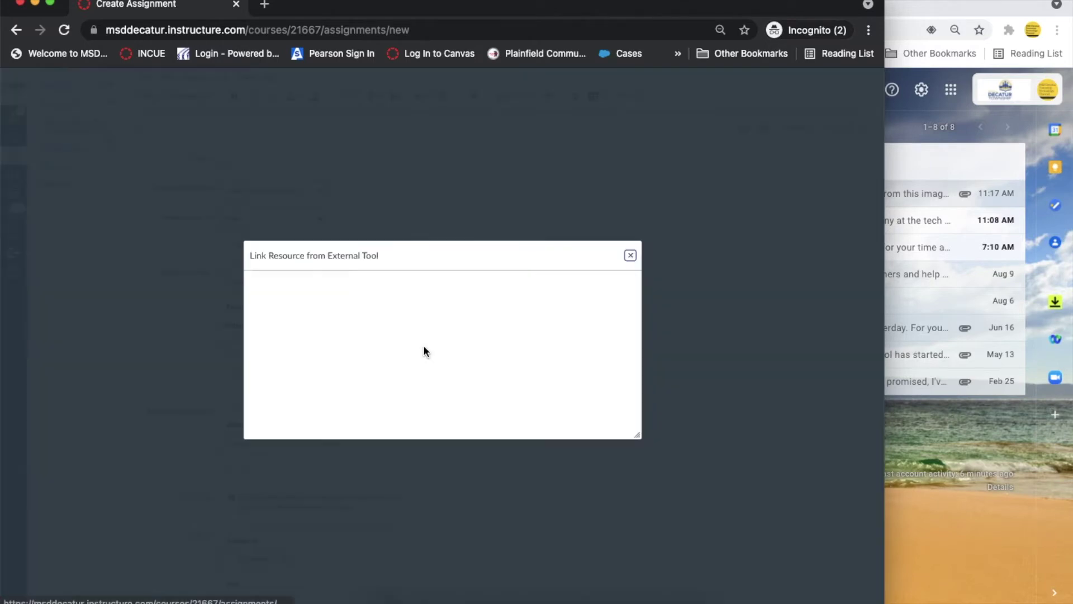
Enlarge the Link Resource from External Tool dialog and move it up so its content is easier to see.
{"action": "left_click_drag", "start_coordinate": [641, 439], "coordinate": [876, 523]}
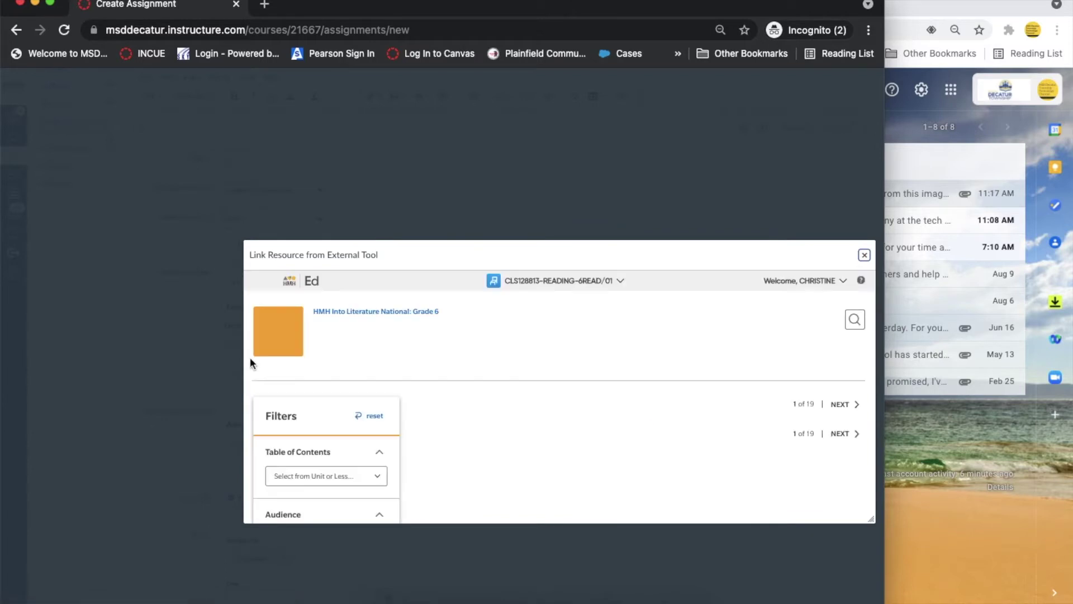
{"action": "left_click_drag", "start_coordinate": [243, 360], "coordinate": [119, 357]}
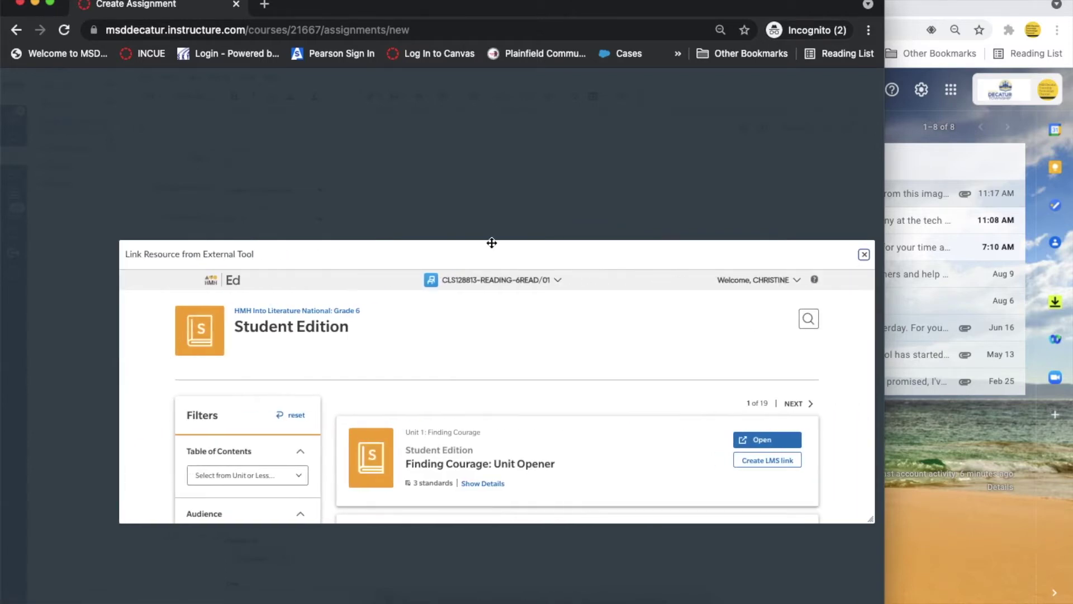
{"action": "left_click_drag", "start_coordinate": [492, 245], "coordinate": [479, 141]}
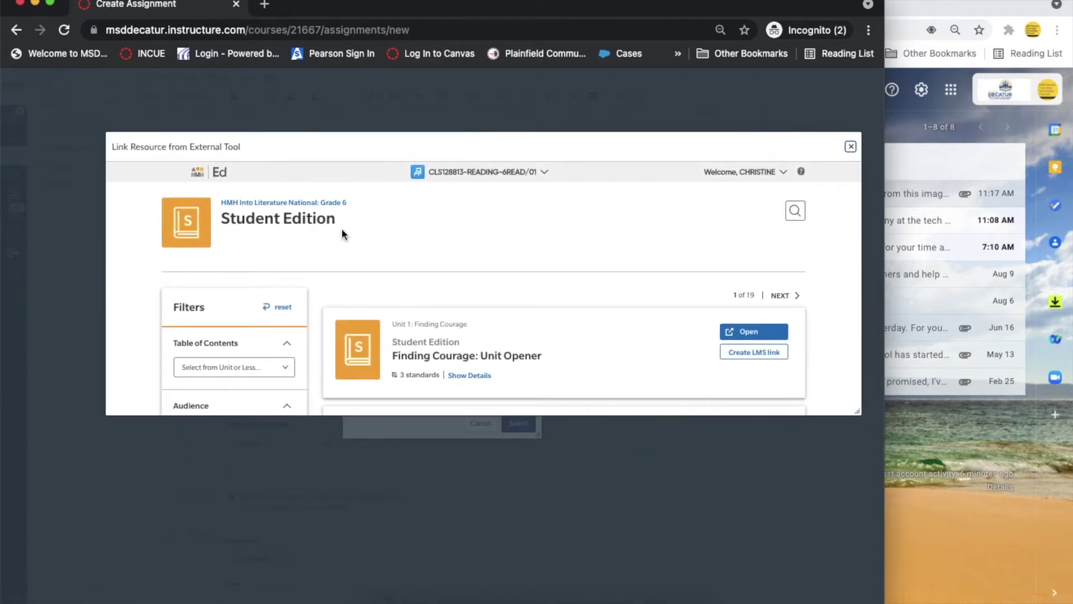
Go to the HMH Into Literature National: Grade 6 program and open its Assessment resources.
{"action": "left_click", "coordinate": [325, 202]}
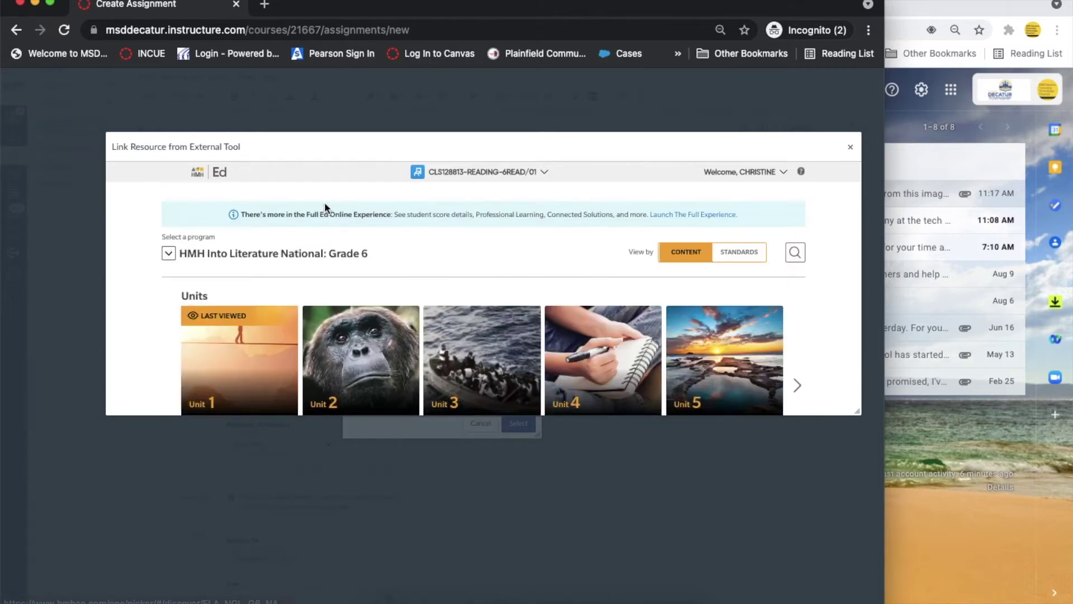
{"action": "scroll", "coordinate": [282, 277], "scroll_direction": "down", "scroll_amount": 2}
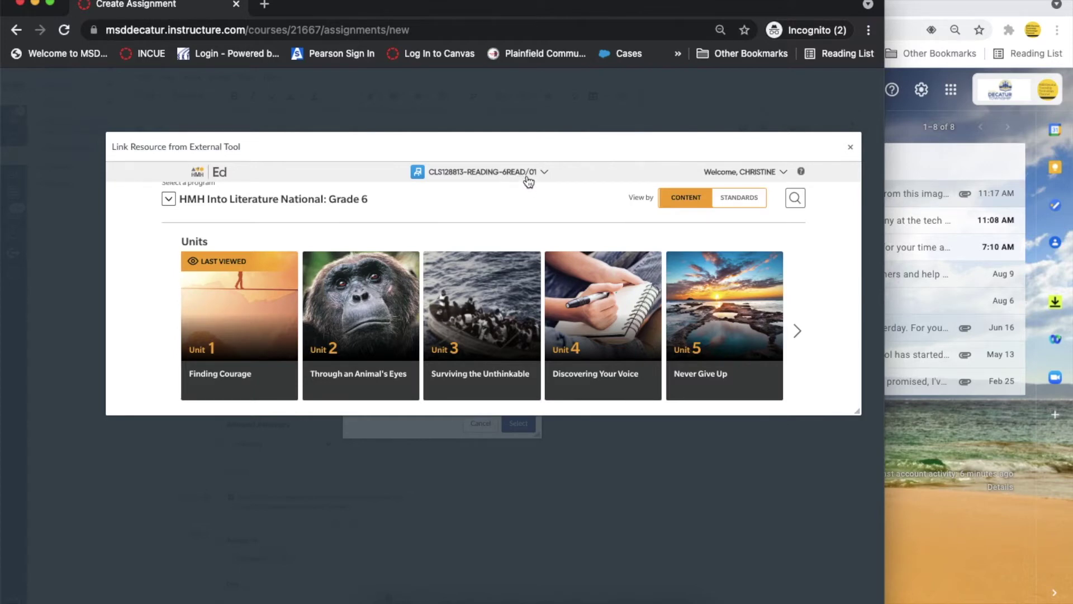
{"action": "scroll", "coordinate": [246, 339], "scroll_direction": "down", "scroll_amount": 6}
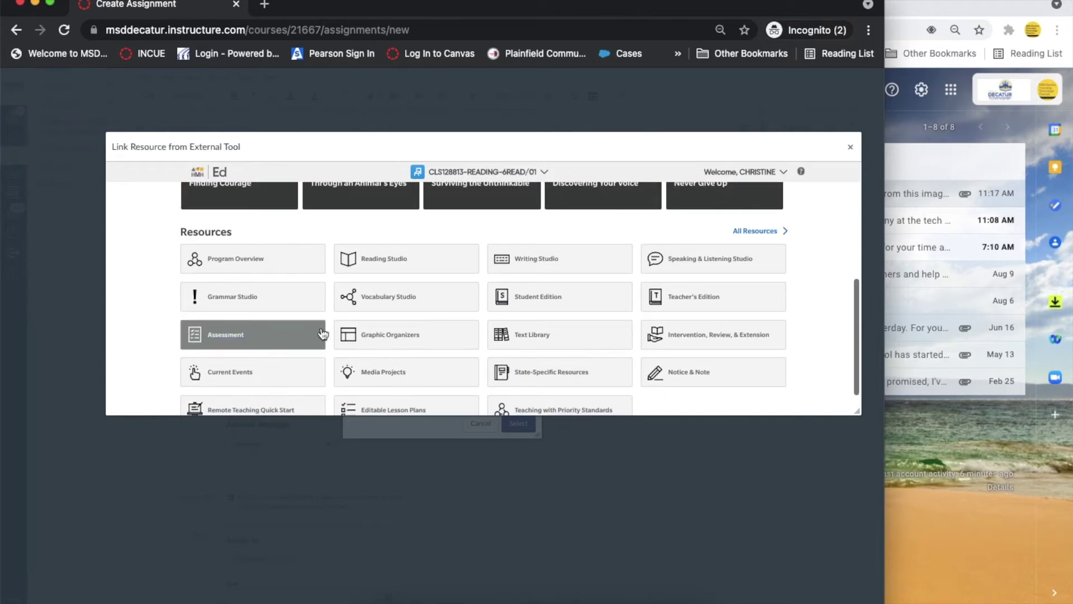
{"action": "left_click", "coordinate": [266, 330]}
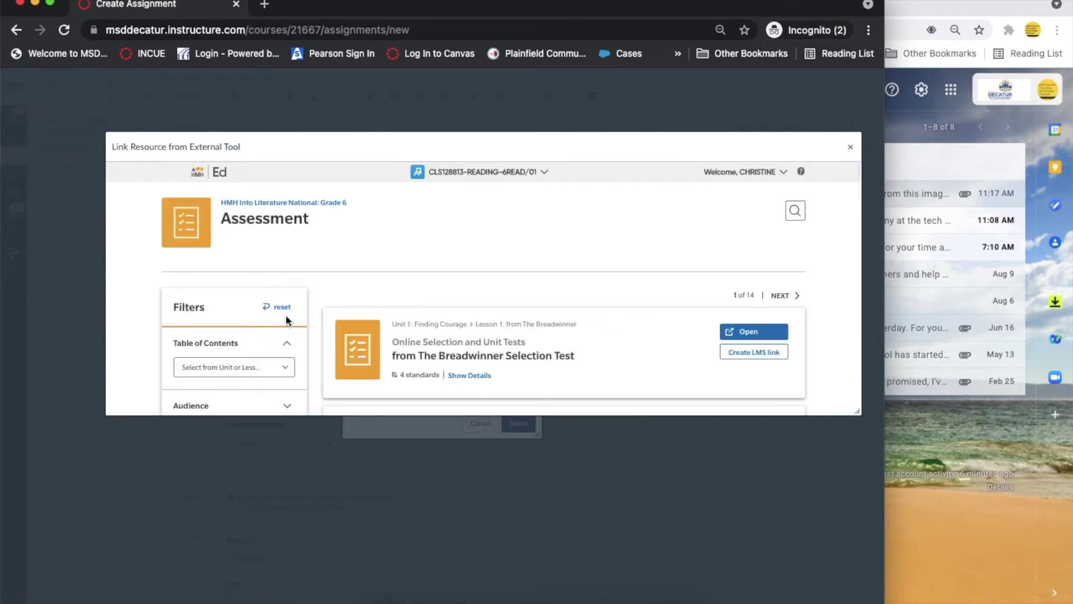
{"action": "scroll", "coordinate": [583, 358], "scroll_direction": "down", "scroll_amount": 1}
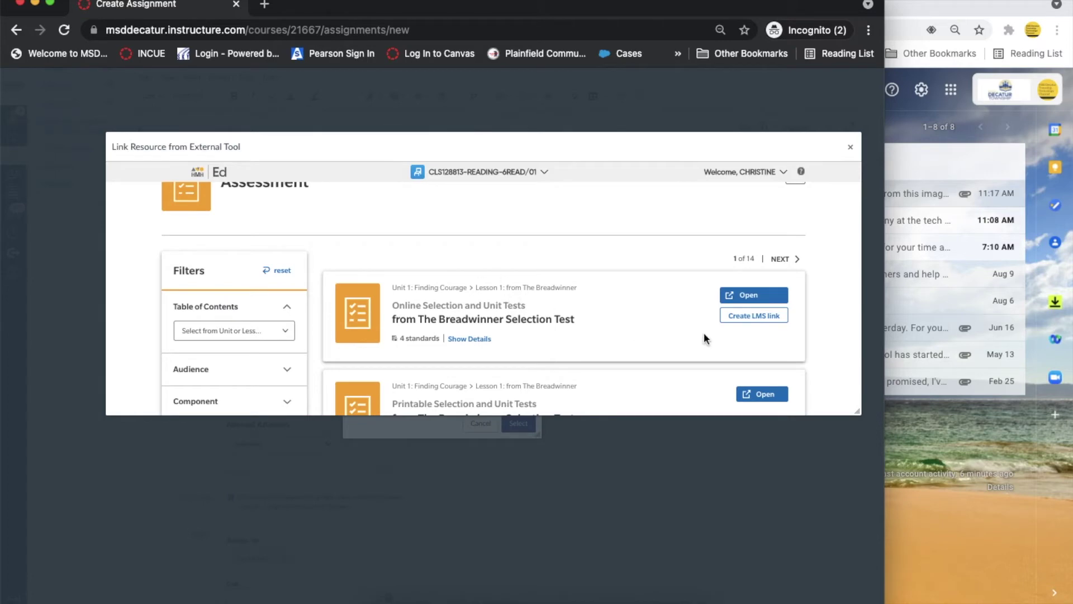
Create an LMS link for the online "from The Breadwinner Selection Test" with the directions "DO NOT DO".
{"action": "left_click", "coordinate": [744, 317]}
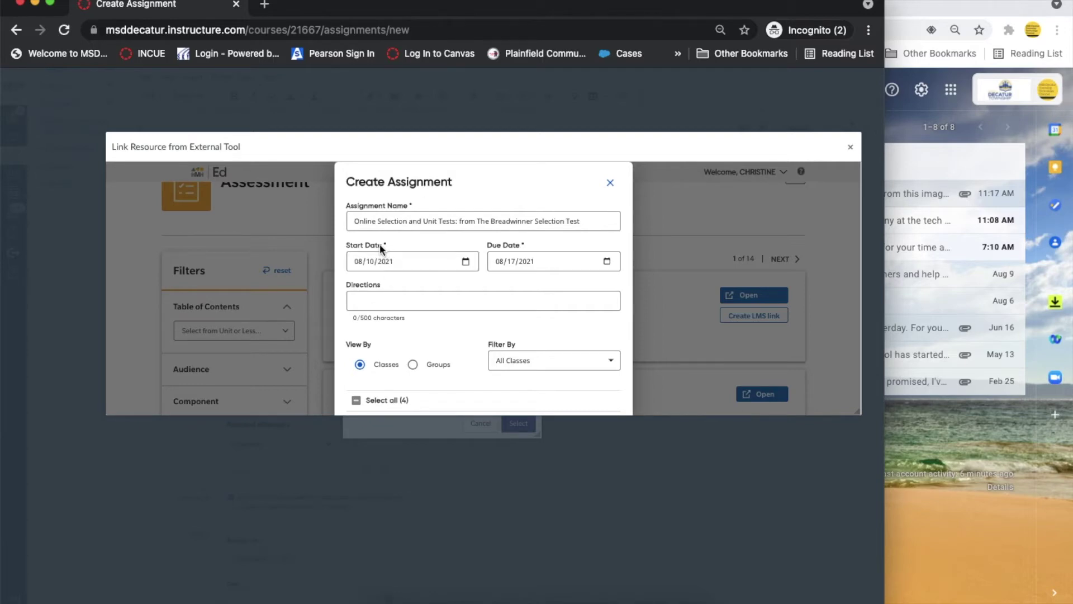
{"action": "left_click", "coordinate": [458, 300]}
{"action": "type", "text": "DO NOT DO"}
{"action": "scroll", "coordinate": [523, 338], "scroll_direction": "down", "scroll_amount": 2}
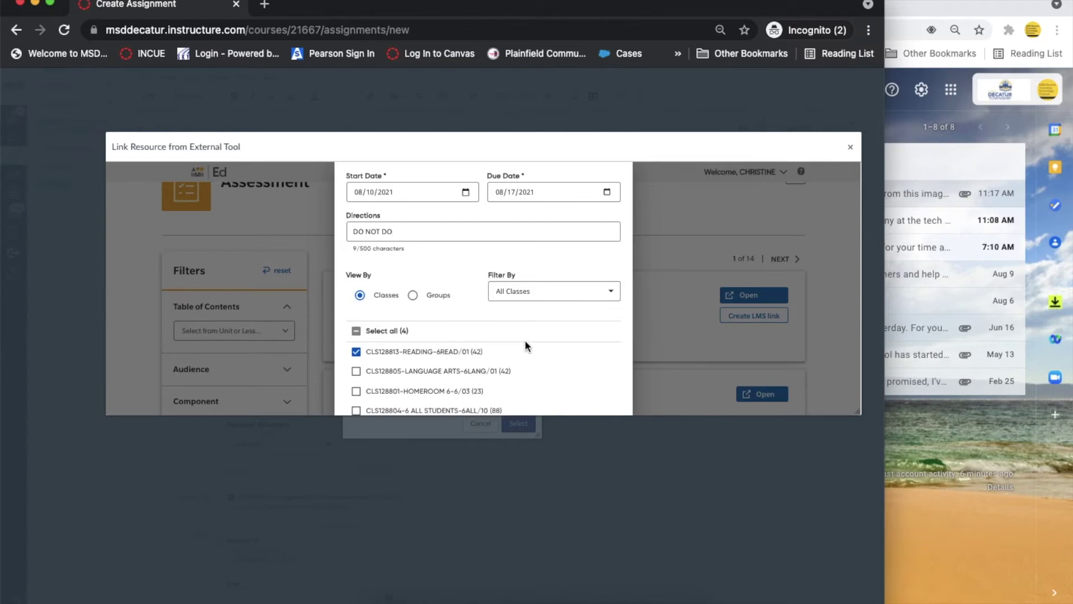
Filter by class CLS128813-READING-6READ/01, assign the test to one student, and confirm HMH Ed Linking Tool as the external tool.
{"action": "left_click", "coordinate": [587, 296]}
{"action": "left_click", "coordinate": [587, 302]}
{"action": "left_click", "coordinate": [358, 331]}
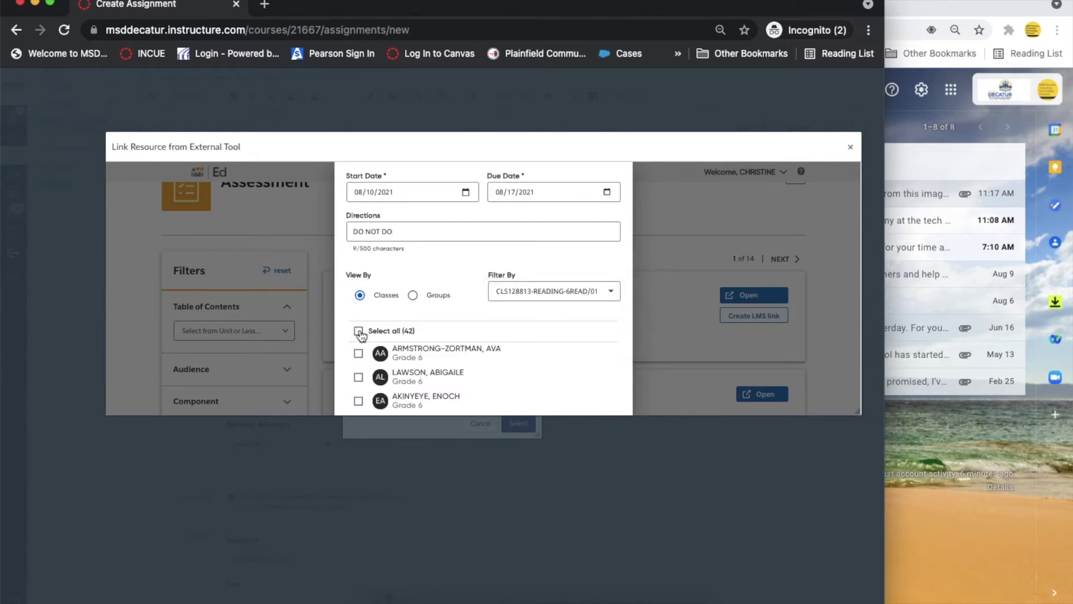
{"action": "scroll", "coordinate": [385, 334], "scroll_direction": "down", "scroll_amount": 2}
{"action": "scroll", "coordinate": [385, 334], "scroll_direction": "down", "scroll_amount": 5}
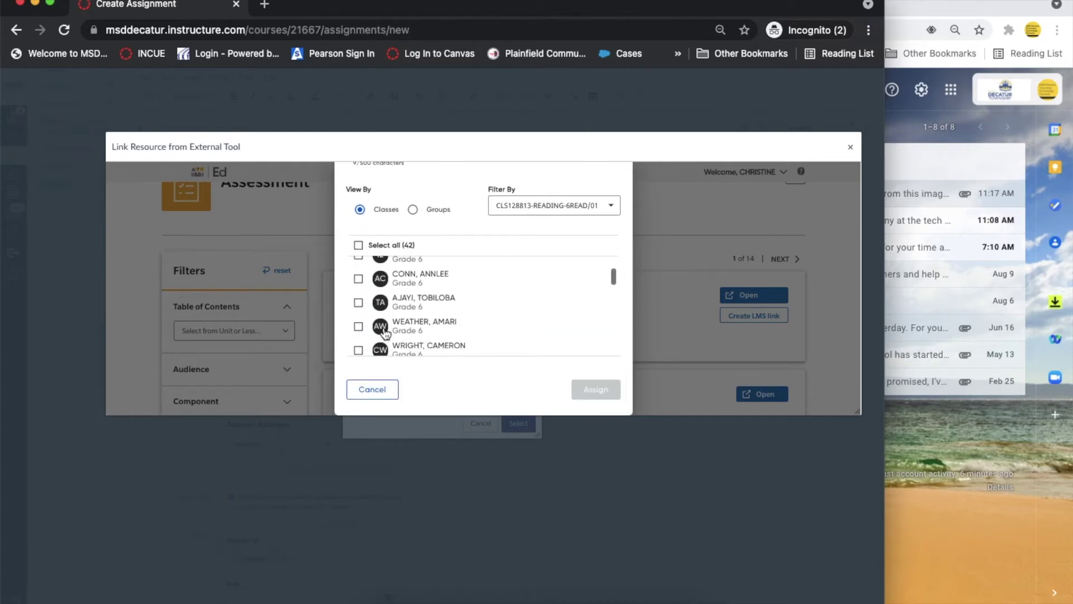
{"action": "scroll", "coordinate": [384, 333], "scroll_direction": "down", "scroll_amount": 1}
{"action": "left_click", "coordinate": [358, 314]}
{"action": "left_click", "coordinate": [602, 387]}
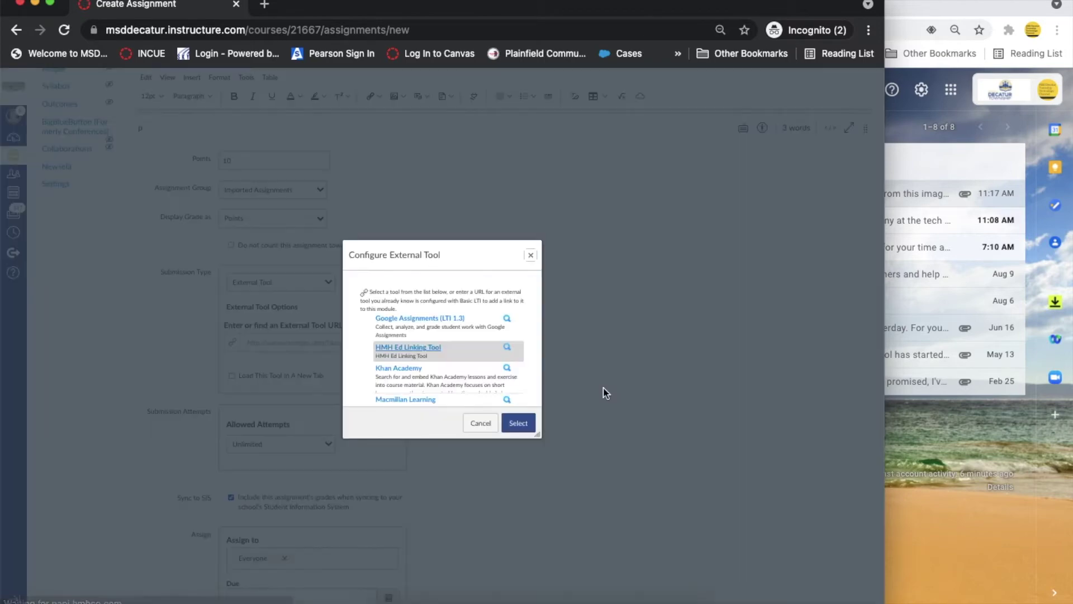
{"action": "left_click", "coordinate": [525, 422]}
Replace Everyone with the single chosen student in the assignment's Assign to setting.
{"action": "scroll", "coordinate": [528, 425], "scroll_direction": "down", "scroll_amount": 5}
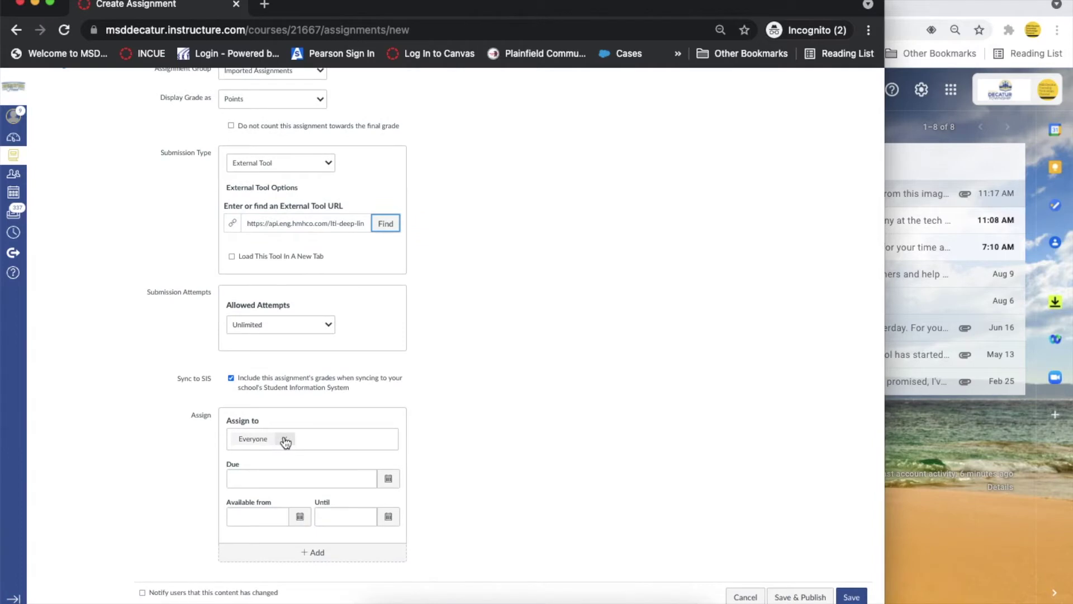
{"action": "left_click", "coordinate": [306, 438]}
{"action": "key", "text": "BackSpace"}
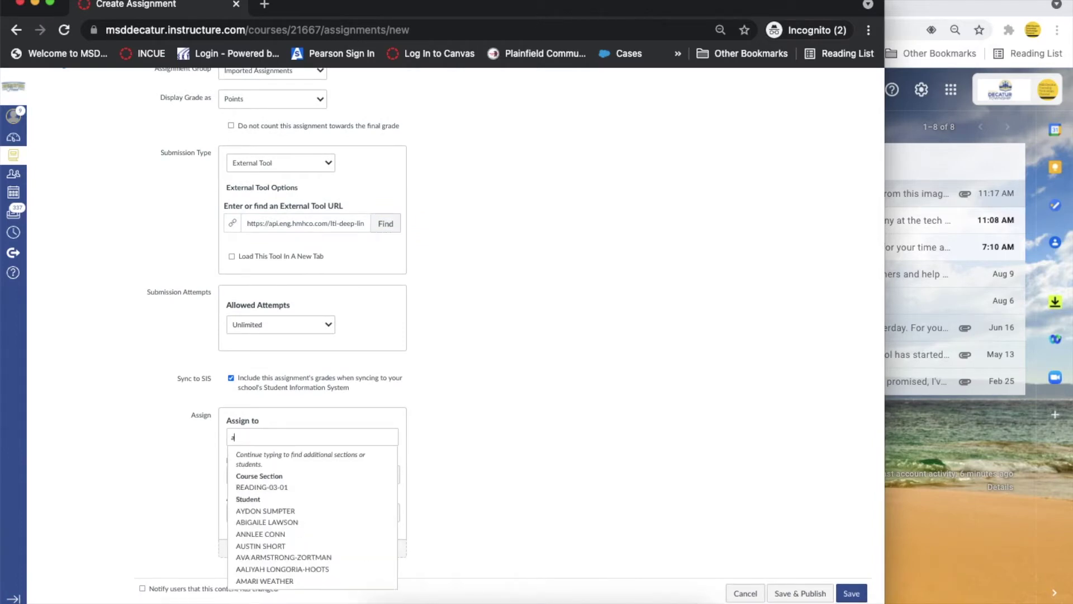
{"action": "type", "text": "ada"}
{"action": "left_click", "coordinate": [278, 466]}
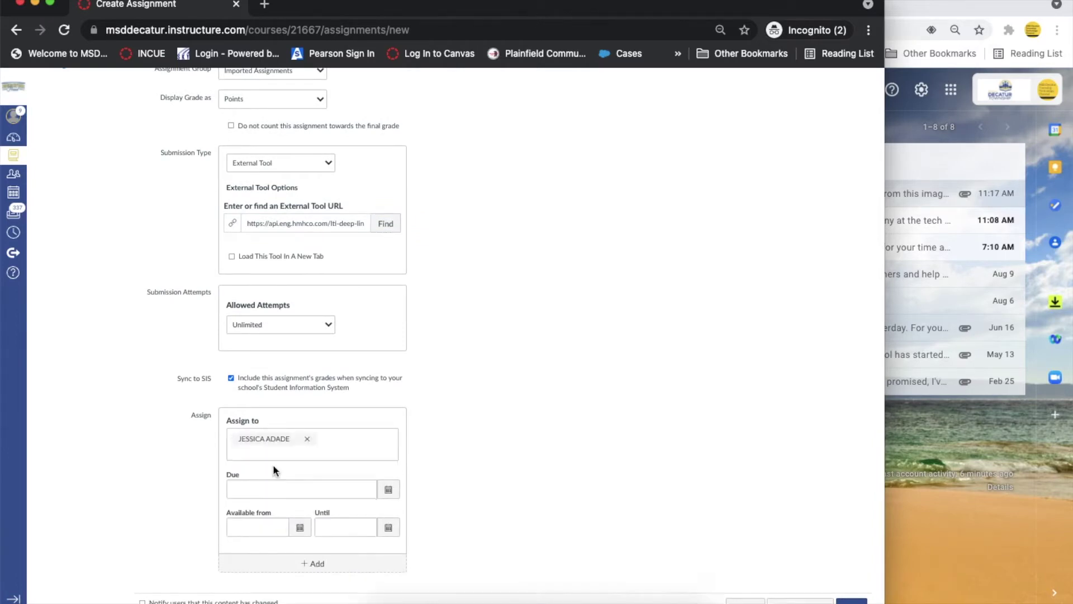
Set the due date to Aug 17 11:59pm and the available-from date to Aug 10.
{"action": "left_click", "coordinate": [389, 490]}
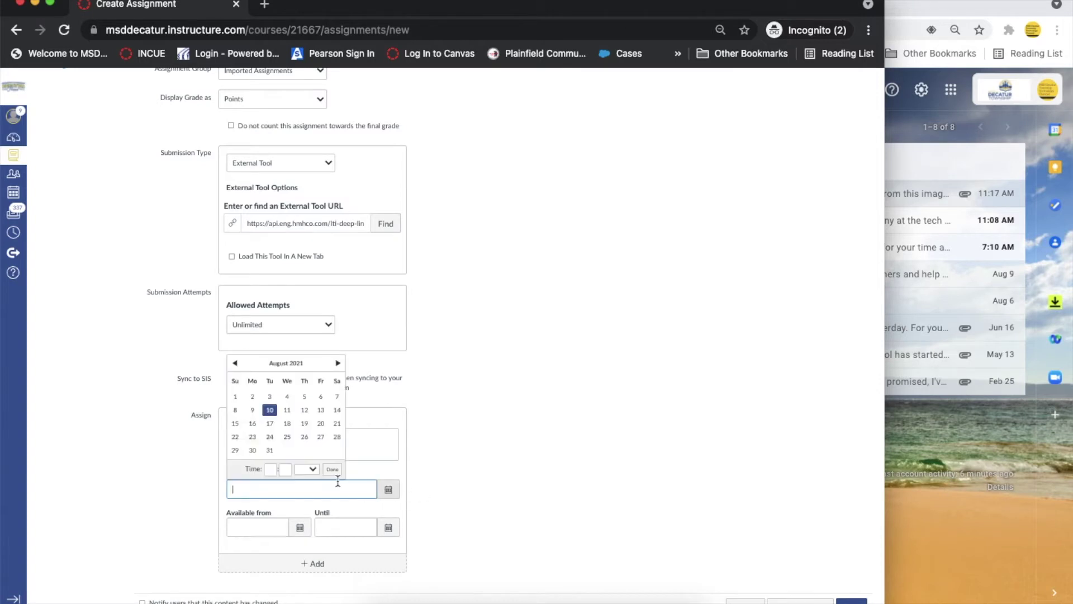
{"action": "left_click", "coordinate": [269, 410]}
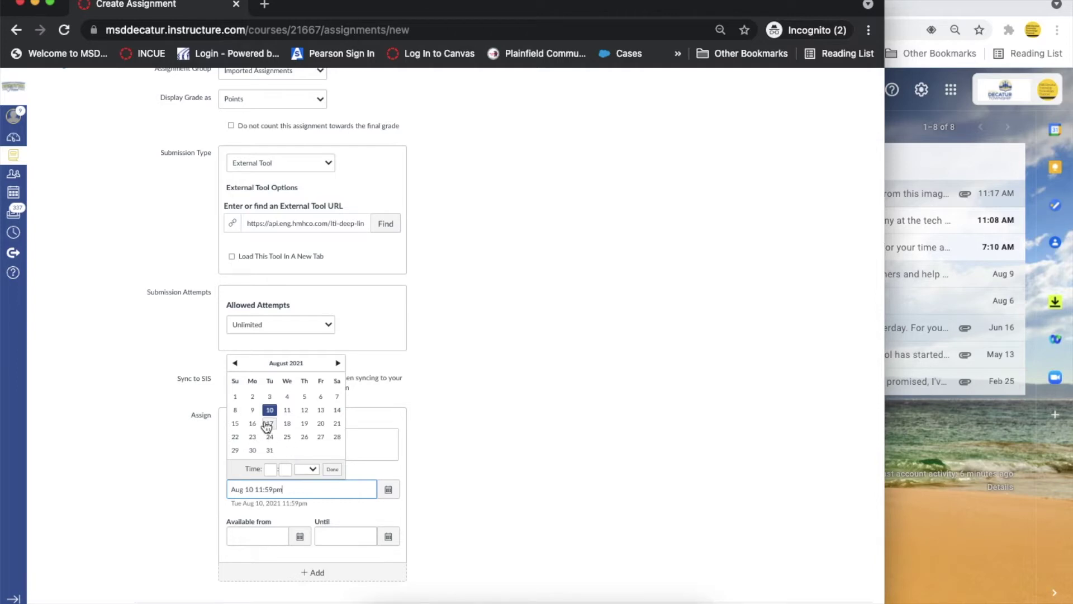
{"action": "left_click", "coordinate": [270, 423]}
{"action": "left_click", "coordinate": [300, 536]}
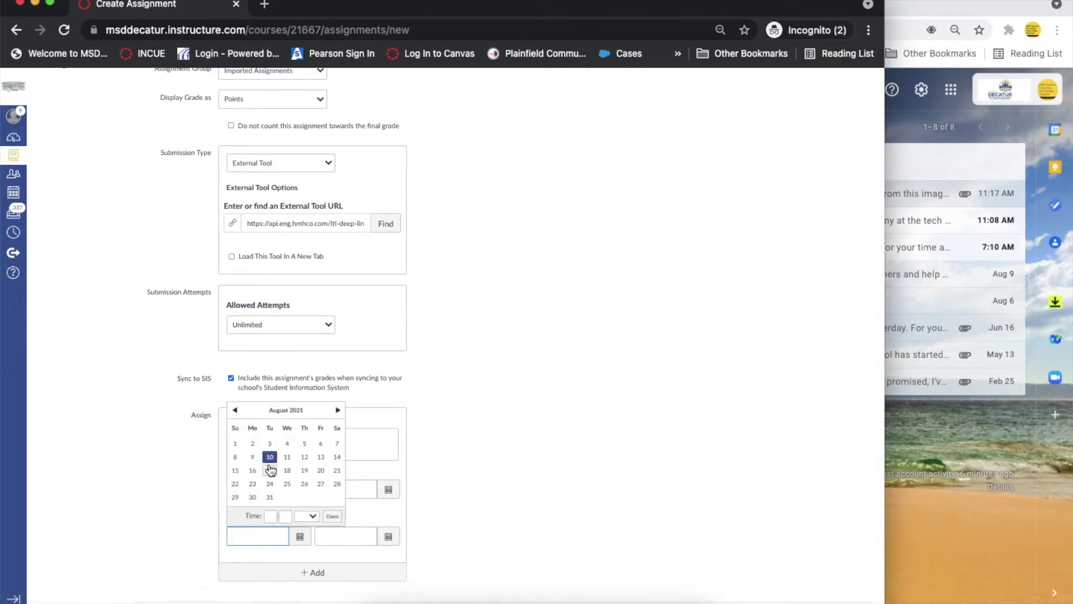
{"action": "left_click", "coordinate": [270, 457]}
Save and publish the assignment, continuing without including the READING-03-01 section.
{"action": "scroll", "coordinate": [522, 428], "scroll_direction": "down", "scroll_amount": 1}
{"action": "left_click", "coordinate": [521, 429]}
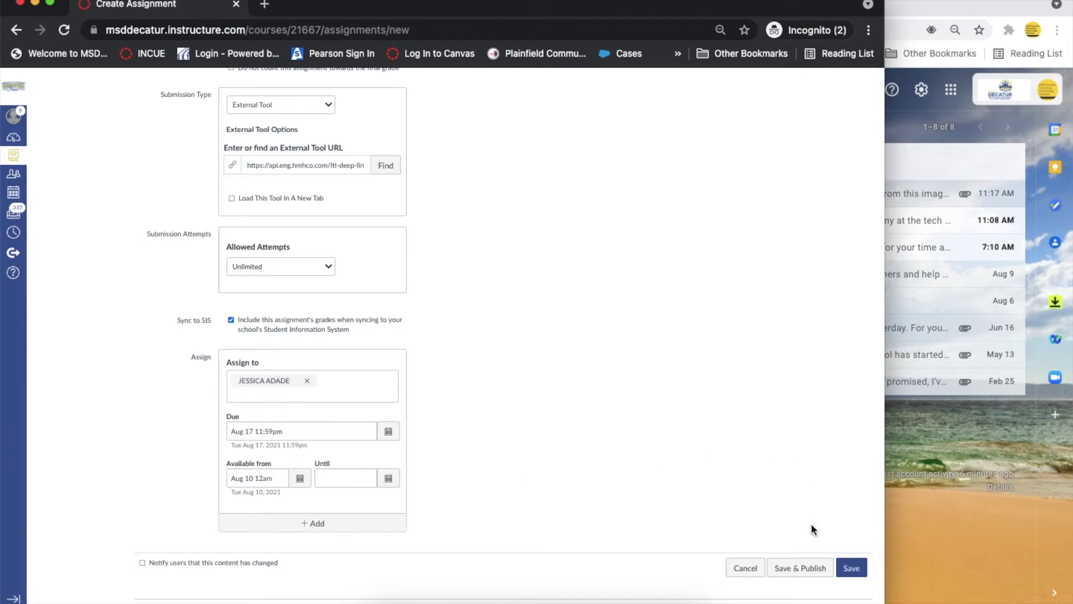
{"action": "left_click", "coordinate": [807, 568]}
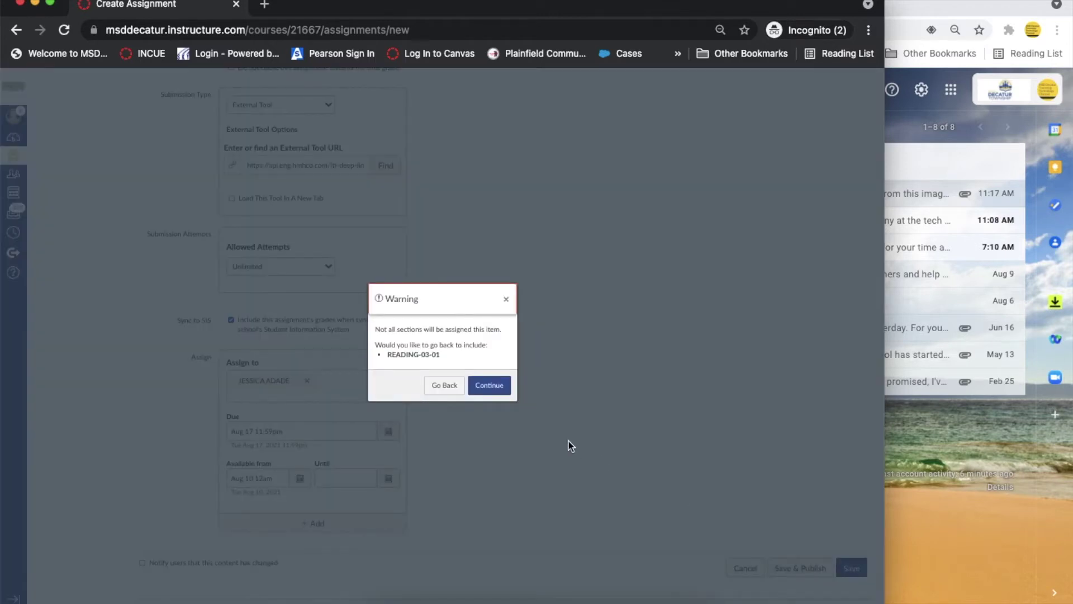
{"action": "left_click", "coordinate": [493, 384]}
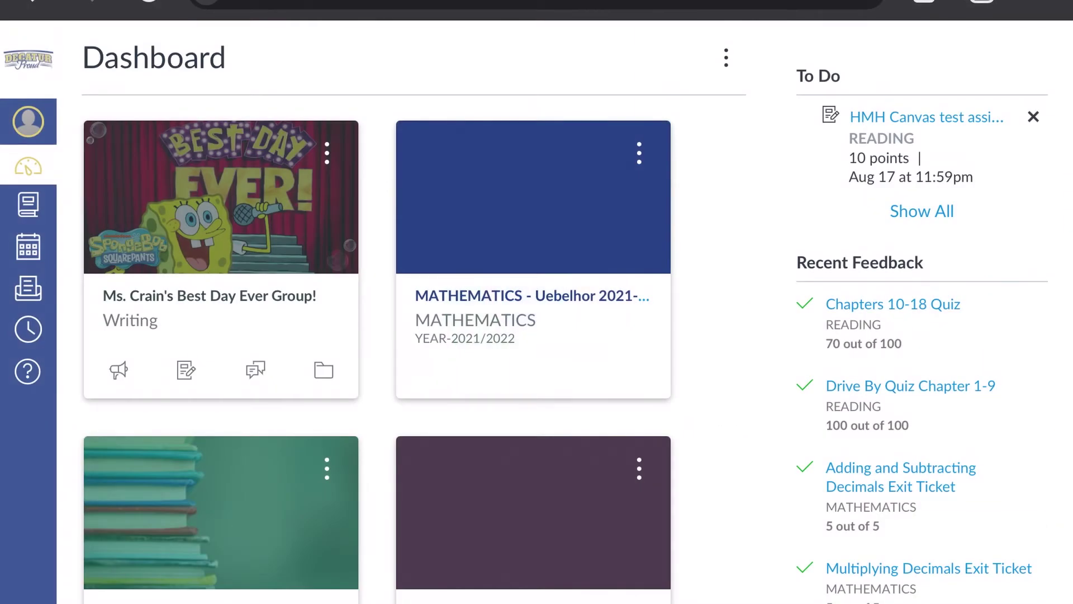
From the student's dashboard, open the READING course and view its assignments list.
{"action": "scroll", "coordinate": [536, 313], "scroll_direction": "down", "scroll_amount": 3}
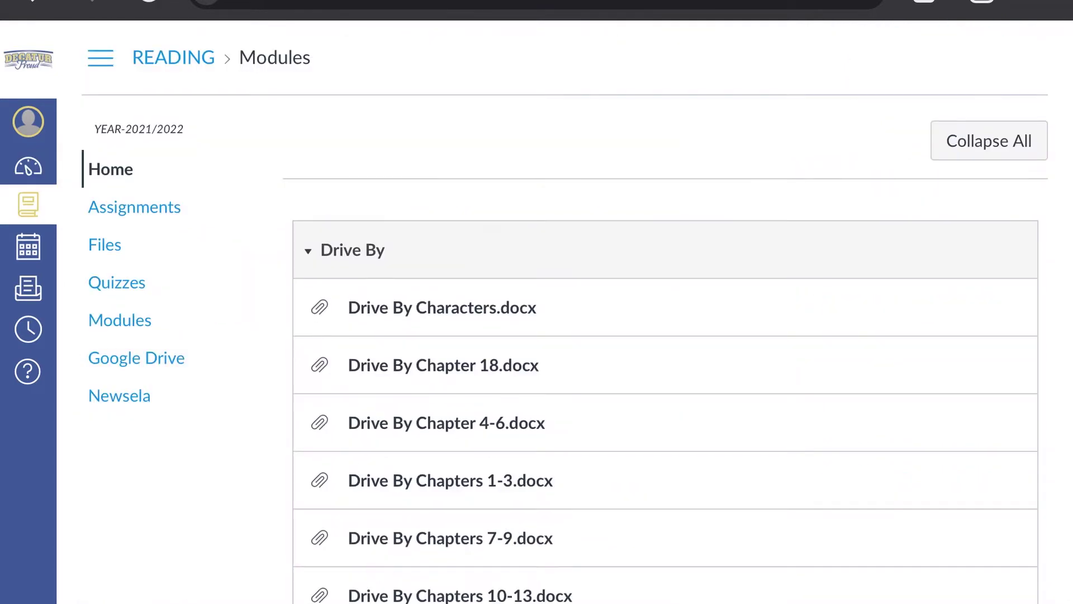
{"action": "left_click", "coordinate": [134, 207]}
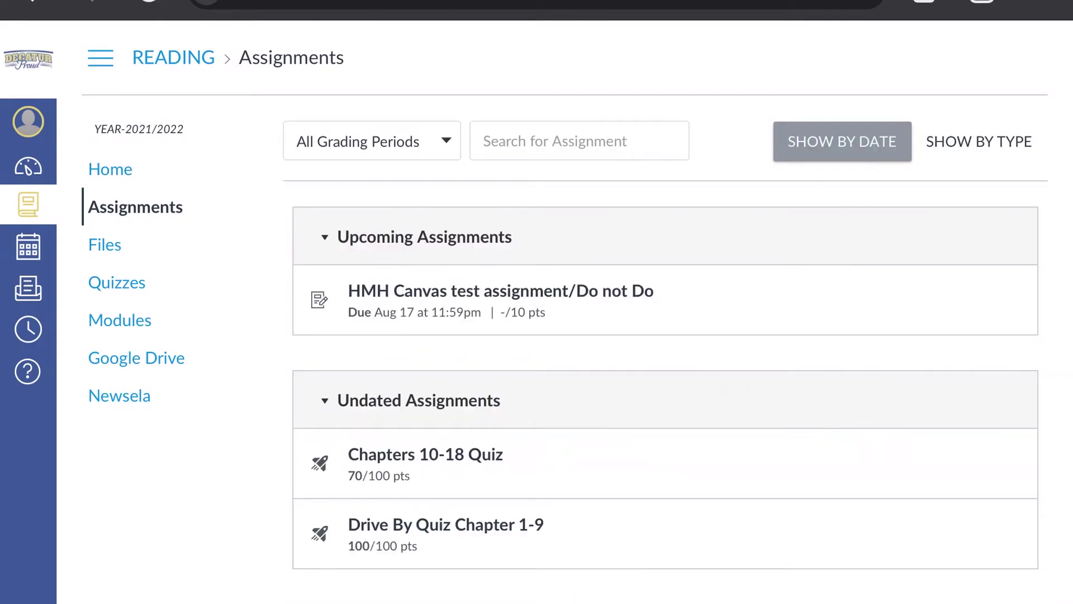
Open HMH Canvas test assignment/Do not Do, read the test instructions and start the Breadwinner selection test.
{"action": "left_click", "coordinate": [500, 290]}
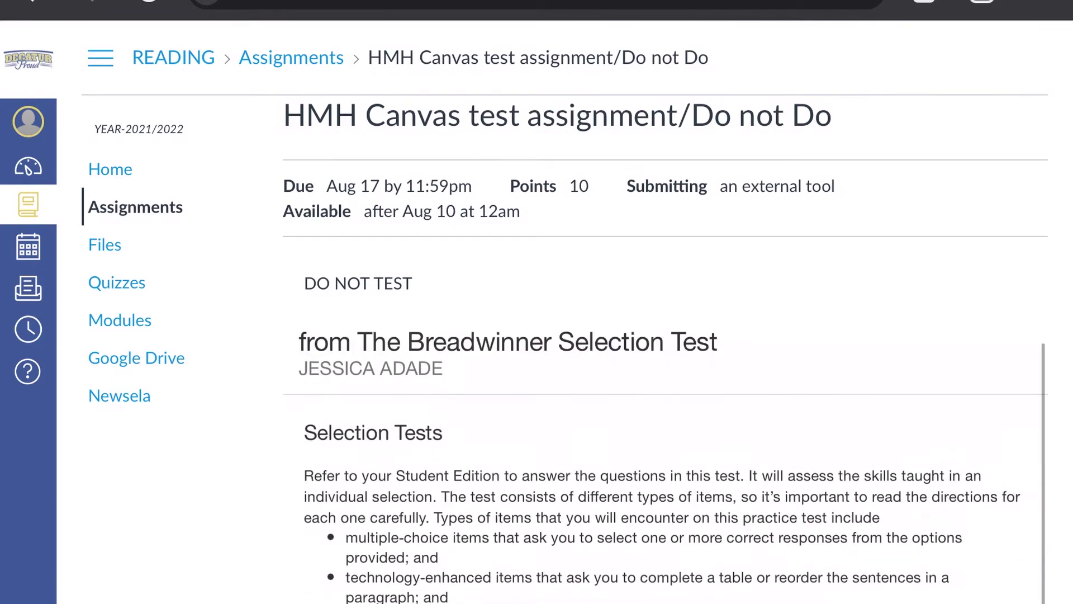
{"action": "scroll", "coordinate": [665, 469], "scroll_direction": "down", "scroll_amount": 5}
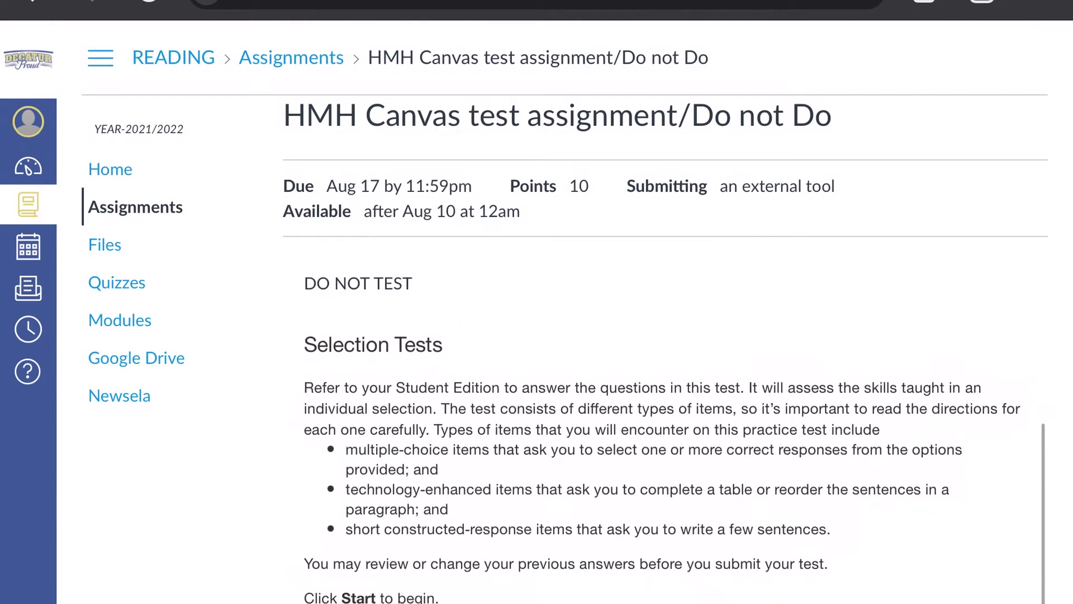
{"action": "scroll", "coordinate": [665, 469], "scroll_direction": "up", "scroll_amount": 3}
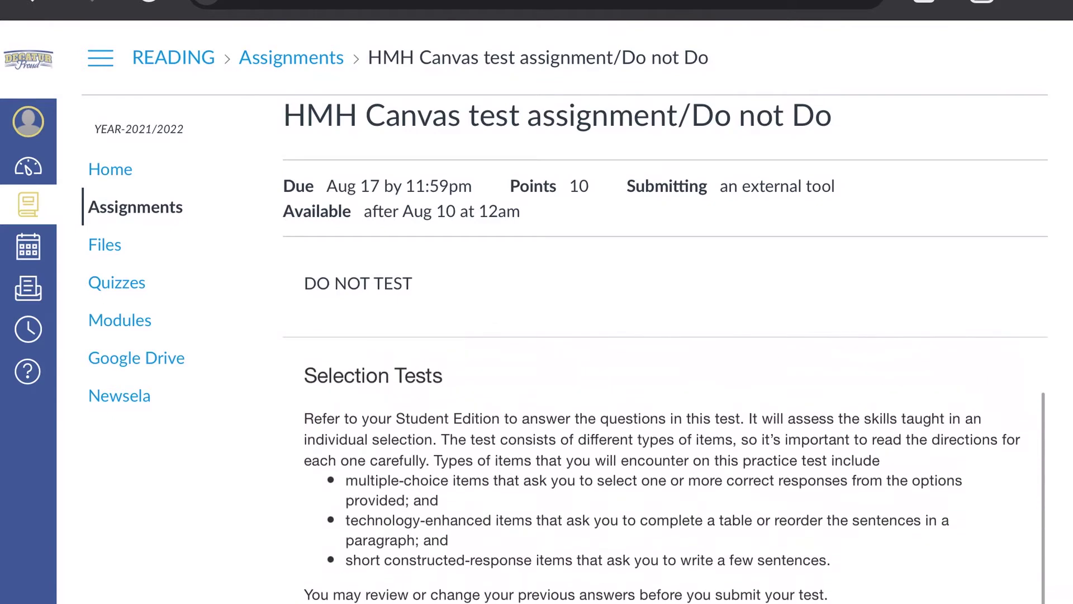
{"action": "scroll", "coordinate": [665, 469], "scroll_direction": "down", "scroll_amount": 3}
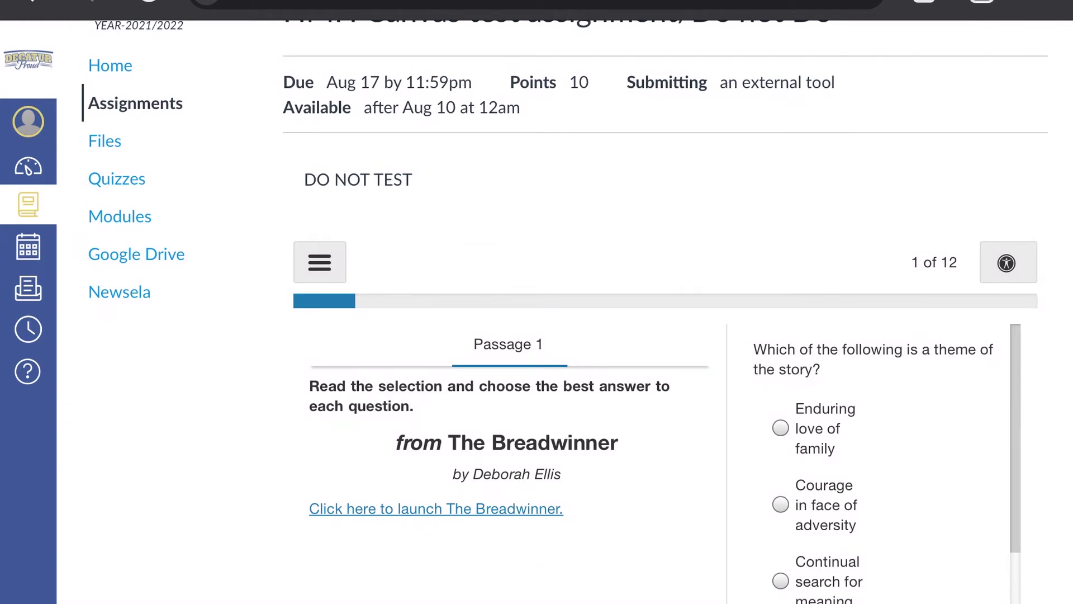
Launch The Breadwinner passage from question 1, look through its pages, and return to the test.
{"action": "left_click", "coordinate": [436, 509]}
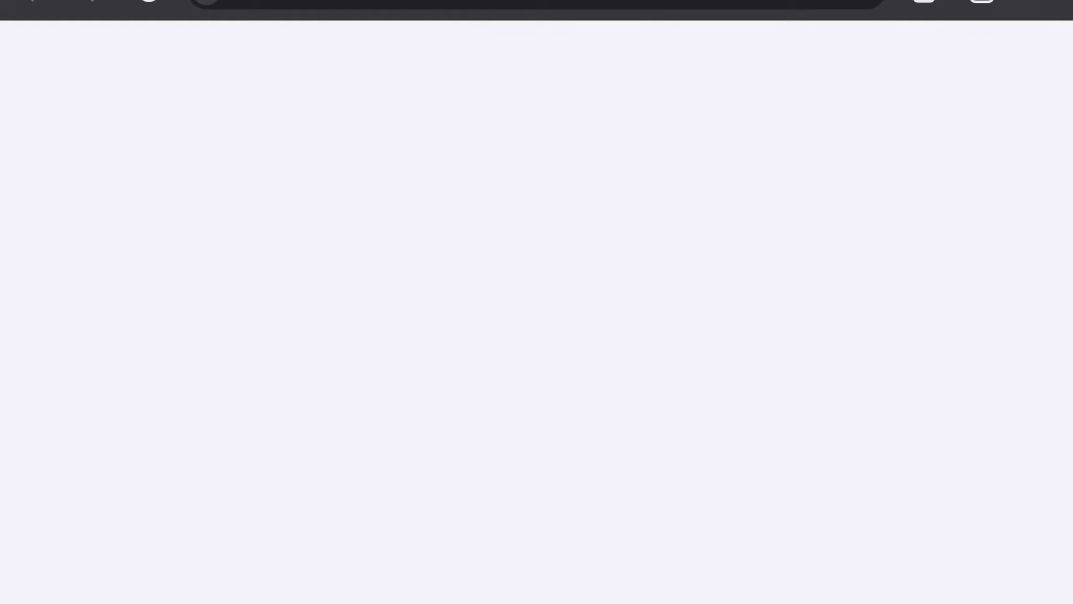
{"action": "scroll", "coordinate": [537, 313], "scroll_direction": "down", "scroll_amount": 20}
{"action": "scroll", "coordinate": [537, 301], "scroll_direction": "down", "scroll_amount": 10}
{"action": "scroll", "coordinate": [536, 301], "scroll_direction": "up", "scroll_amount": 15}
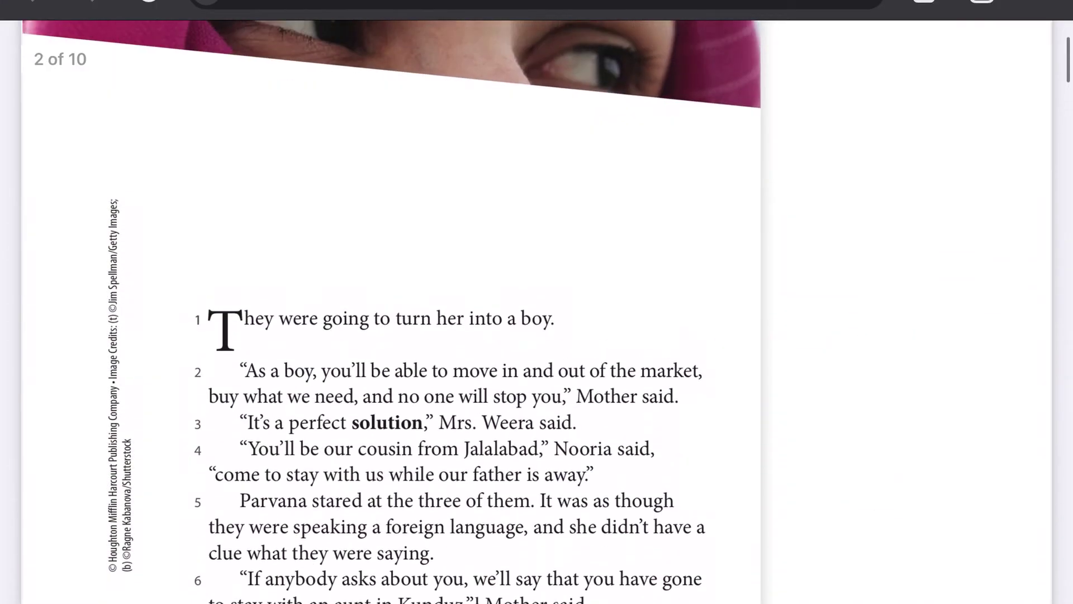
{"action": "key", "text": "ctrl+w"}
{"action": "scroll", "coordinate": [537, 313], "scroll_direction": "down", "scroll_amount": 1}
{"action": "scroll", "coordinate": [537, 313], "scroll_direction": "up", "scroll_amount": 1}
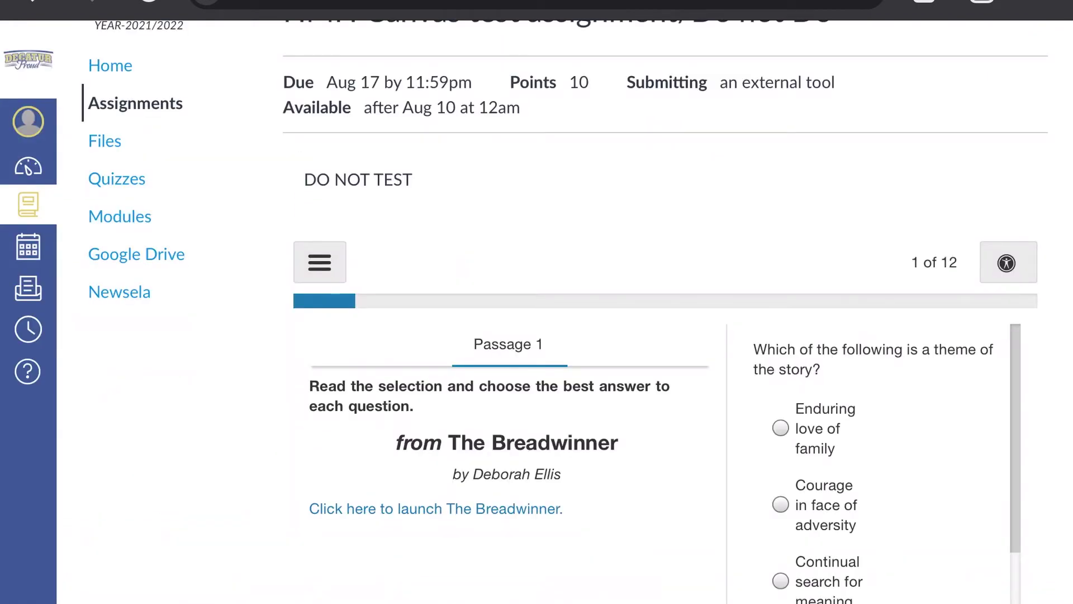
Answer multiple-choice questions 1 to 3, choosing "She believes what she is doing is wrong" for question 2.
{"action": "scroll", "coordinate": [871, 463], "scroll_direction": "down", "scroll_amount": 2}
{"action": "left_click", "coordinate": [781, 366]}
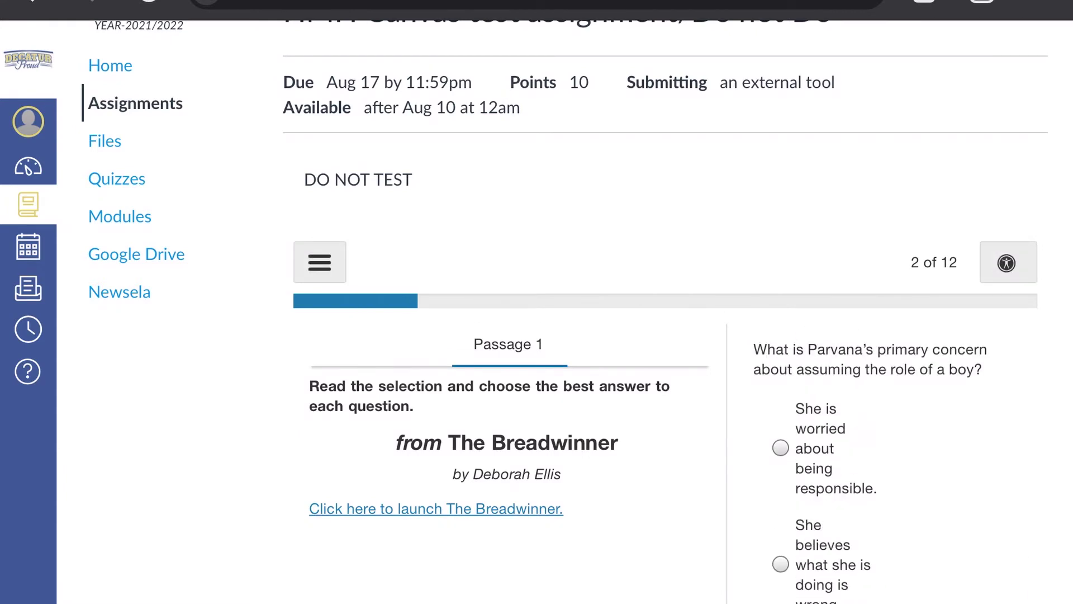
{"action": "left_click", "coordinate": [780, 564]}
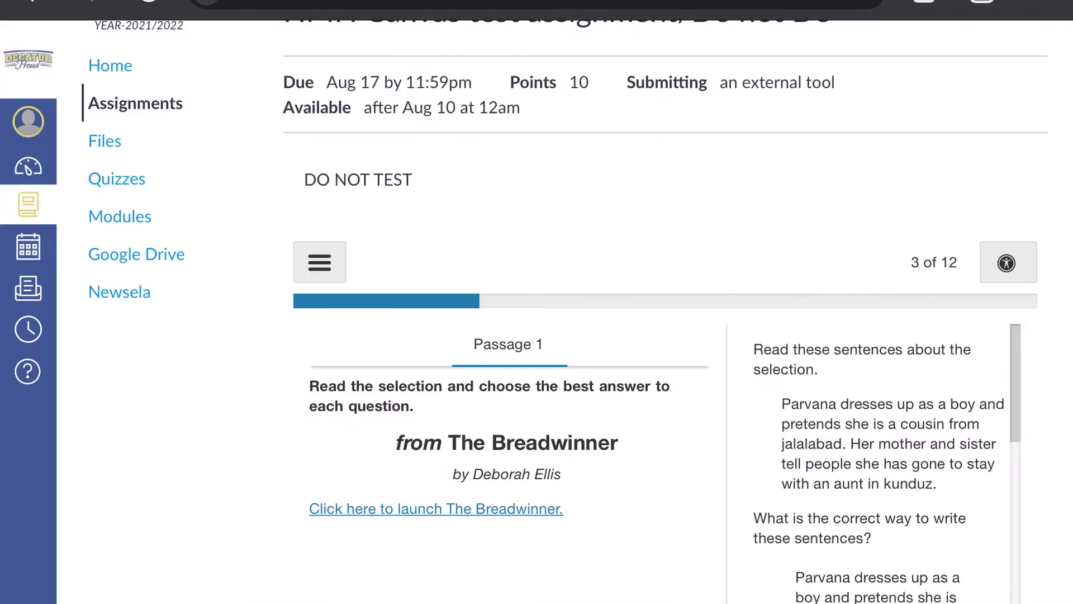
{"action": "scroll", "coordinate": [882, 464], "scroll_direction": "down", "scroll_amount": 2}
{"action": "left_click", "coordinate": [781, 529]}
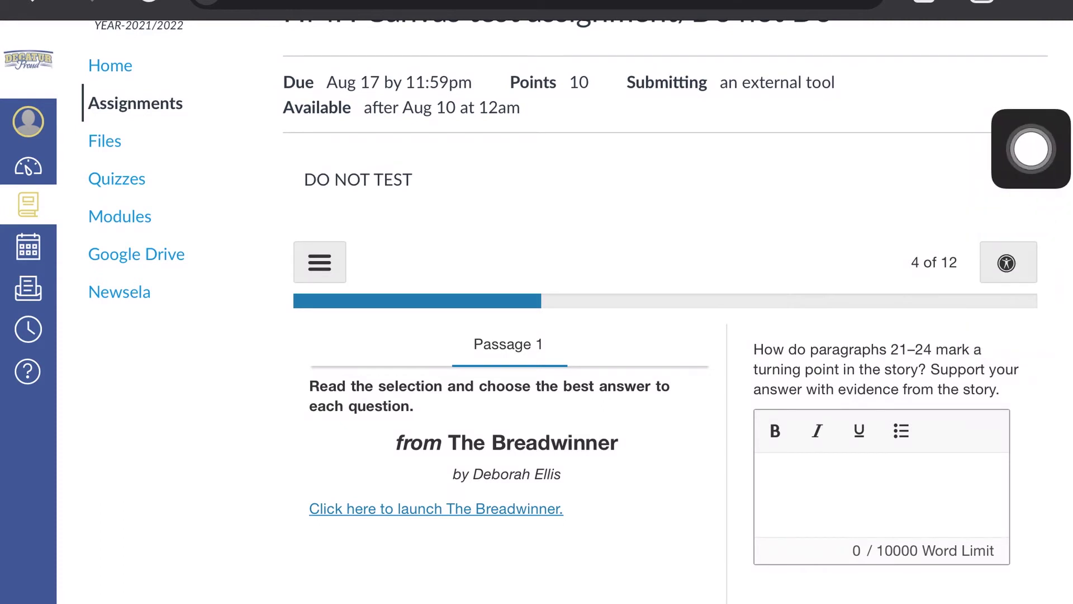
Examine the test's accessibility settings and the test player's menu with Response Masking, closing each without changes.
{"action": "left_click", "coordinate": [1008, 264]}
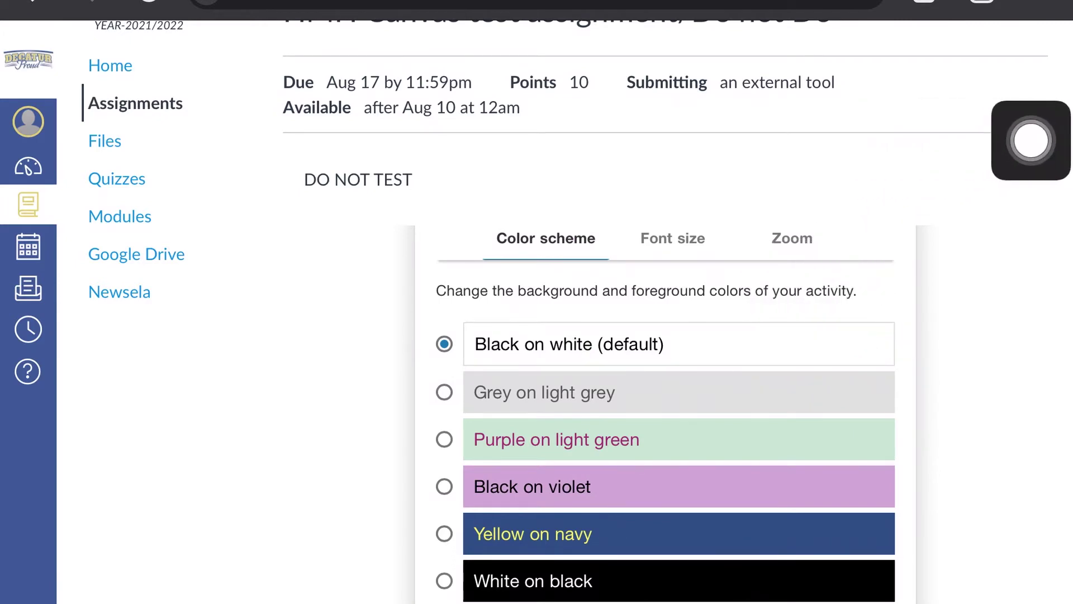
{"action": "left_click", "coordinate": [1008, 244]}
{"action": "left_click_drag", "start_coordinate": [1031, 140], "coordinate": [367, 360]}
{"action": "left_click", "coordinate": [319, 244]}
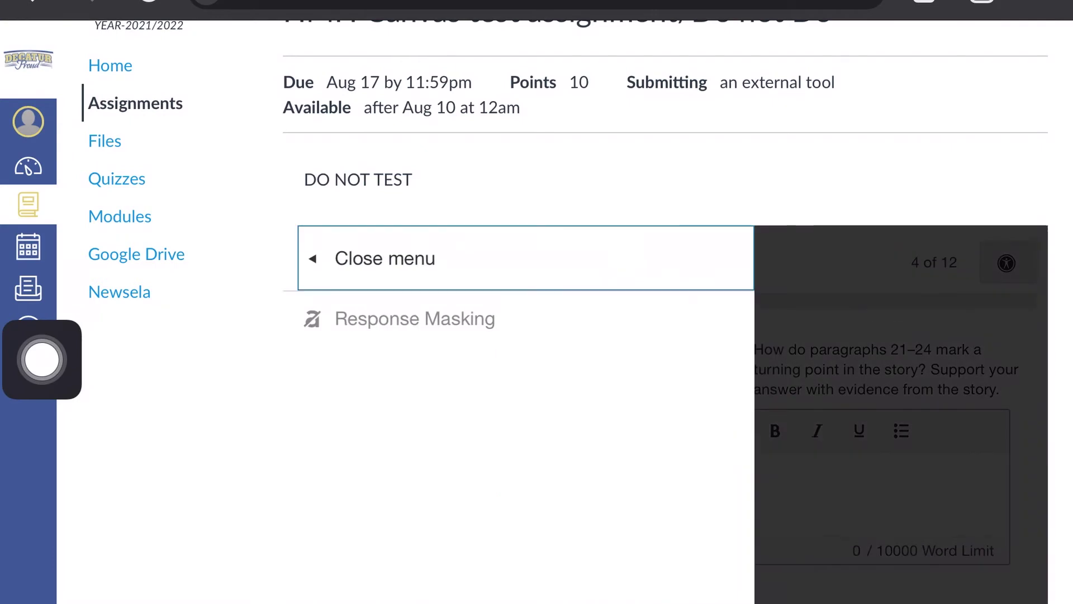
{"action": "left_click", "coordinate": [384, 259]}
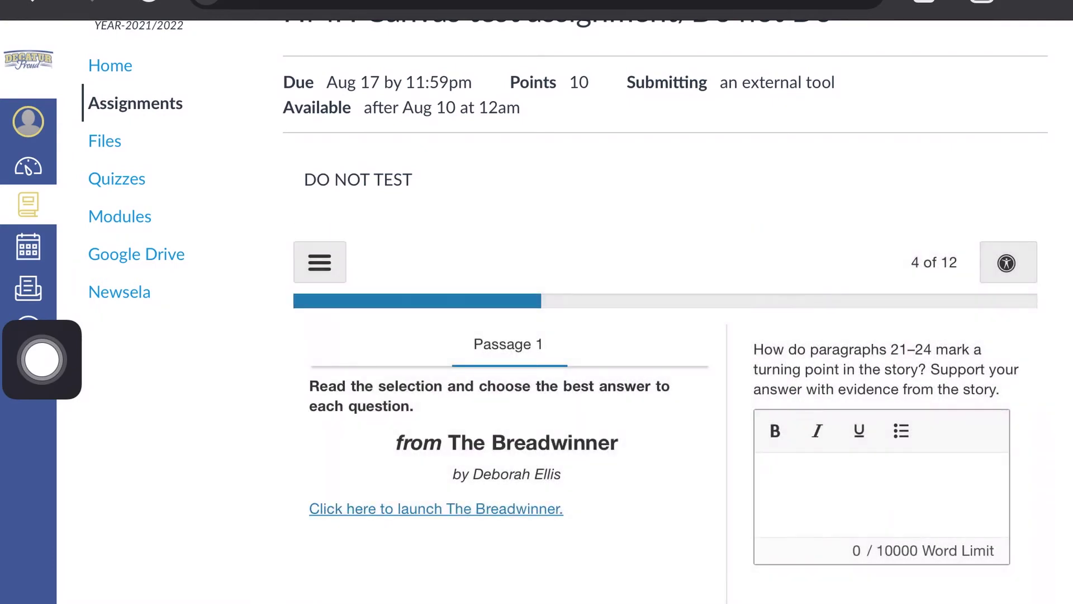
{"action": "left_click_drag", "start_coordinate": [42, 359], "coordinate": [1031, 236]}
{"action": "scroll", "coordinate": [575, 313], "scroll_direction": "up", "scroll_amount": 3}
{"action": "scroll", "coordinate": [575, 313], "scroll_direction": "down", "scroll_amount": 3}
{"action": "scroll", "coordinate": [576, 313], "scroll_direction": "up", "scroll_amount": 1}
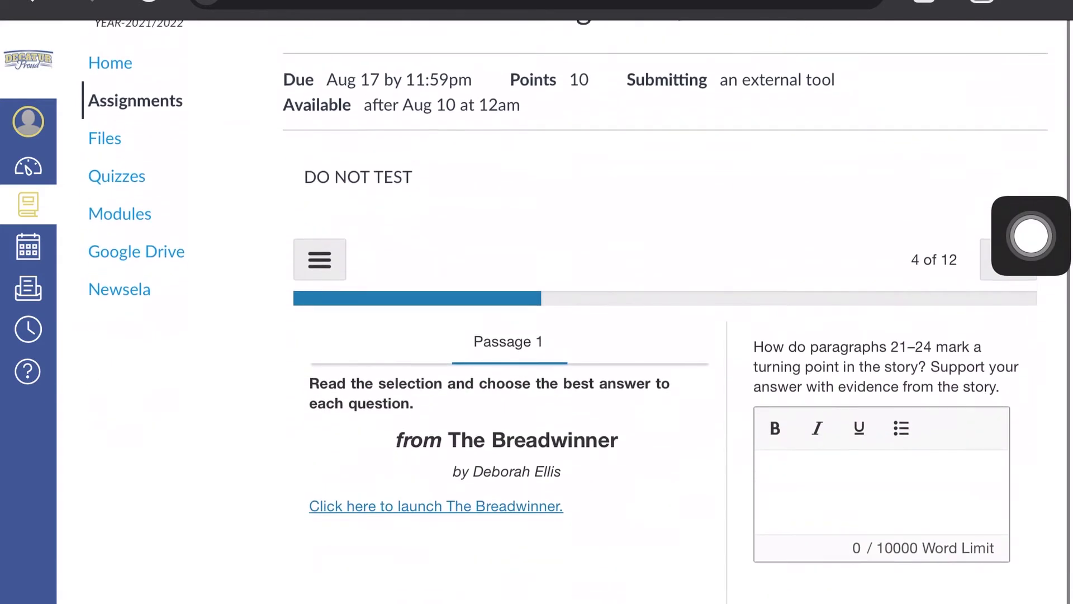
Answer question 4 about paragraphs 21–24 with "Test" and advance to question 5.
{"action": "left_click_drag", "start_coordinate": [1031, 236], "coordinate": [1031, 558]}
{"action": "left_click", "coordinate": [881, 494]}
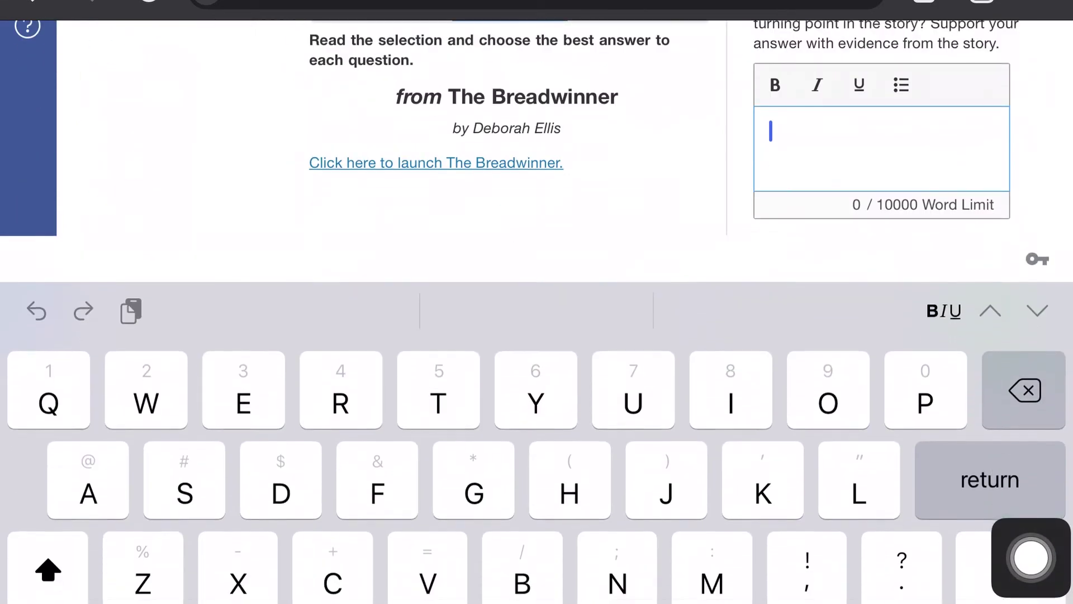
{"action": "type", "text": "Test"}
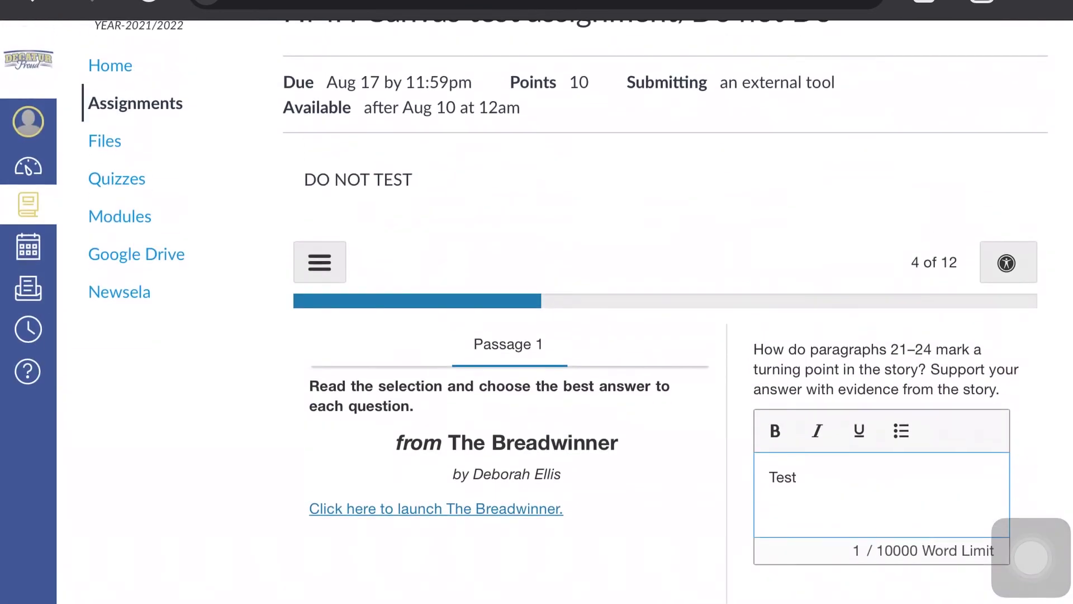
{"action": "left_click", "coordinate": [1006, 601]}
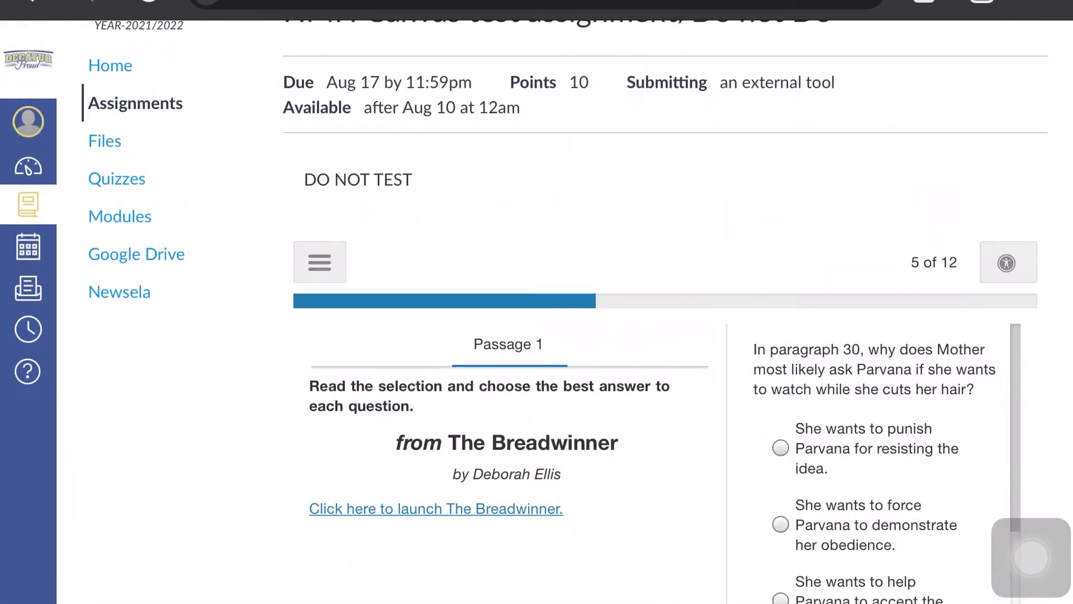
Answer questions 5 to 7, choosing "She wants to punish Parvana for resisting the idea" and "resents the interference of others" for the first two.
{"action": "left_click", "coordinate": [781, 447]}
{"action": "left_click", "coordinate": [1006, 601]}
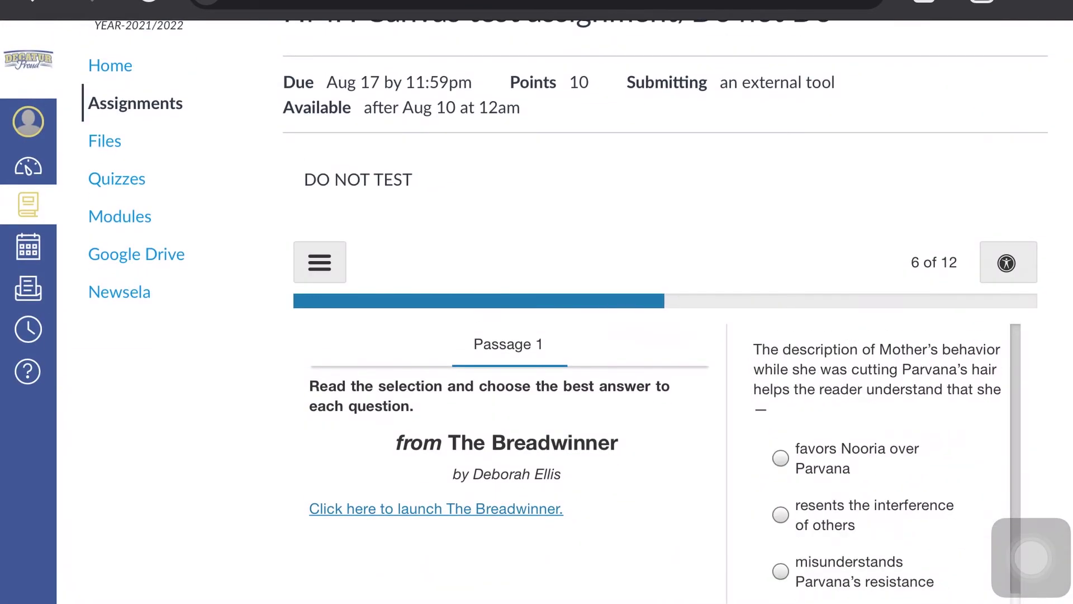
{"action": "left_click", "coordinate": [781, 514]}
{"action": "left_click", "coordinate": [1006, 602]}
{"action": "left_click", "coordinate": [781, 537]}
{"action": "scroll", "coordinate": [883, 475], "scroll_direction": "down", "scroll_amount": 2}
{"action": "left_click", "coordinate": [1006, 601]}
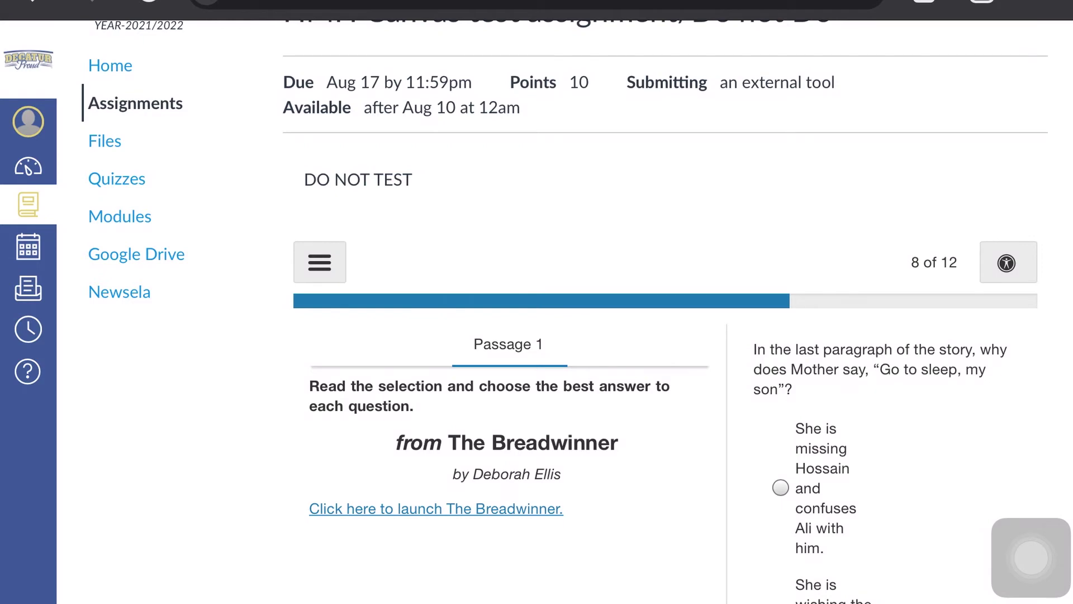
Answer questions 8 to 10, choosing "She is wishing the day would end" for 8 and "new responsibilities" for 10.
{"action": "scroll", "coordinate": [883, 458], "scroll_direction": "down", "scroll_amount": 1}
{"action": "left_click", "coordinate": [780, 539]}
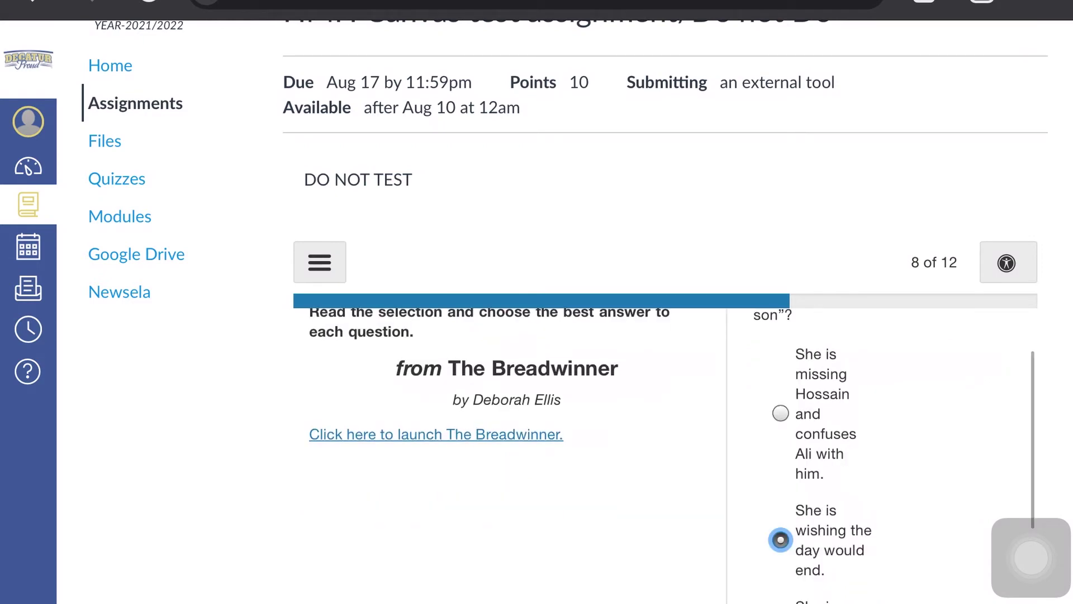
{"action": "left_click", "coordinate": [780, 574]}
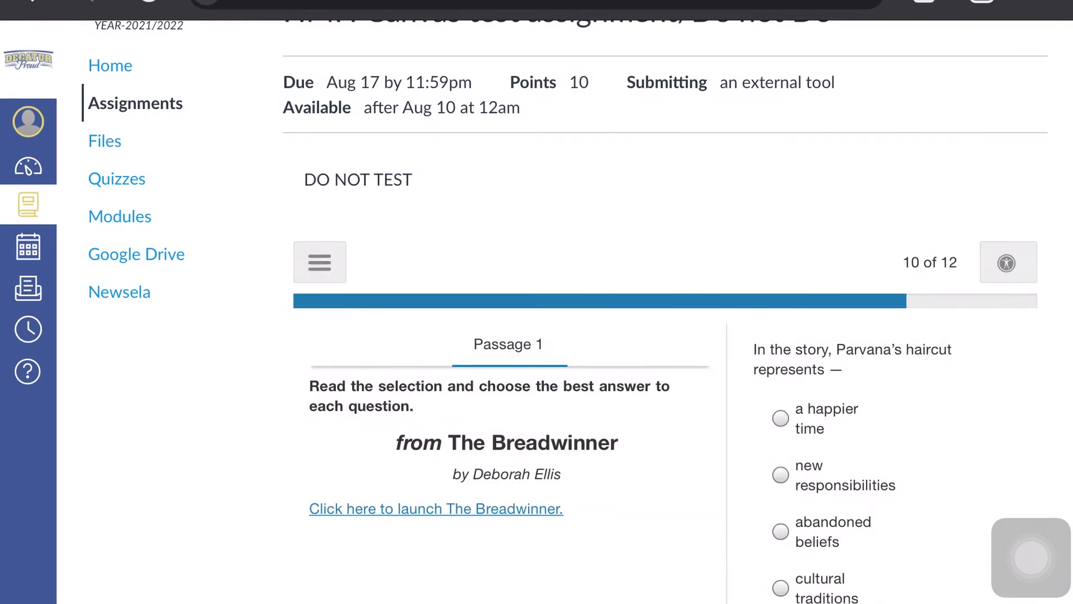
{"action": "left_click", "coordinate": [780, 474]}
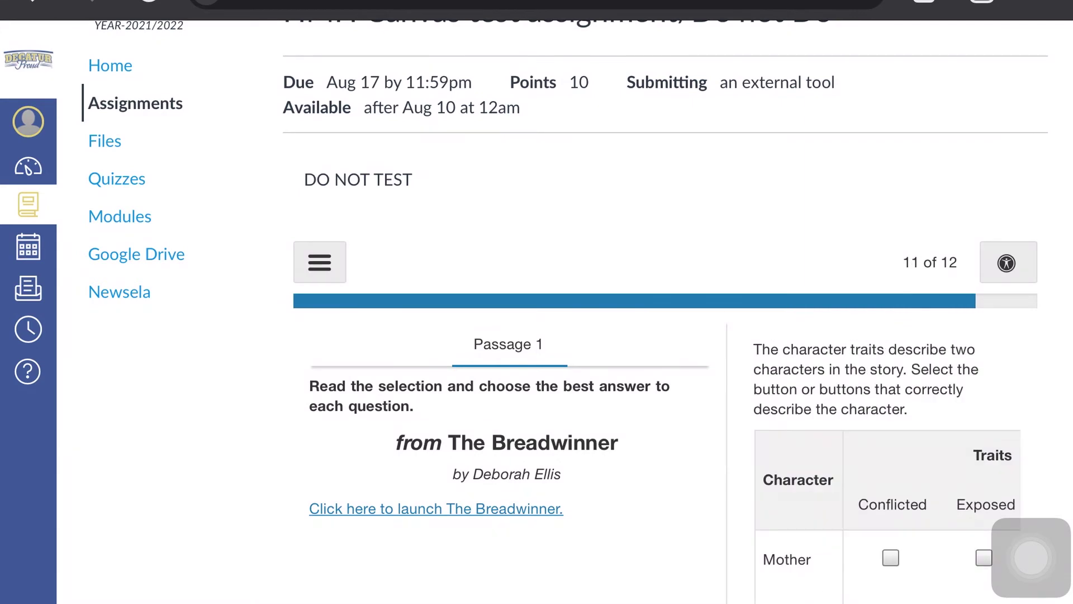
In question 11's traits table, mark Mother as Conflicted and Exposed and Parvana as Conflicted, and advance to question 12.
{"action": "left_click", "coordinate": [890, 557]}
{"action": "scroll", "coordinate": [883, 447], "scroll_direction": "down", "scroll_amount": 2}
{"action": "scroll", "coordinate": [882, 447], "scroll_direction": "right", "scroll_amount": 1}
{"action": "left_click", "coordinate": [956, 451]}
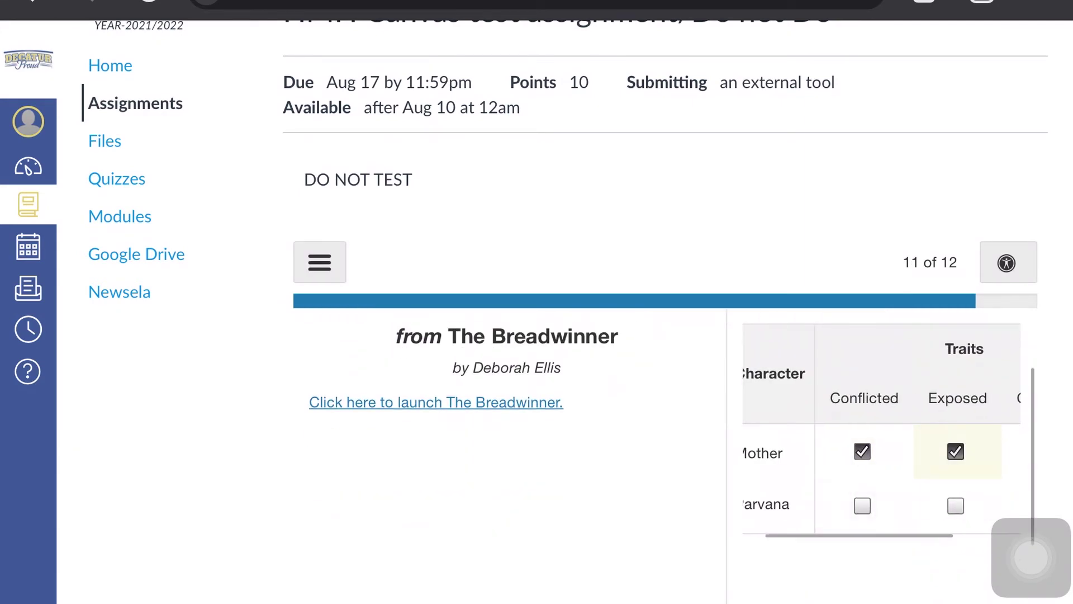
{"action": "left_click", "coordinate": [862, 505]}
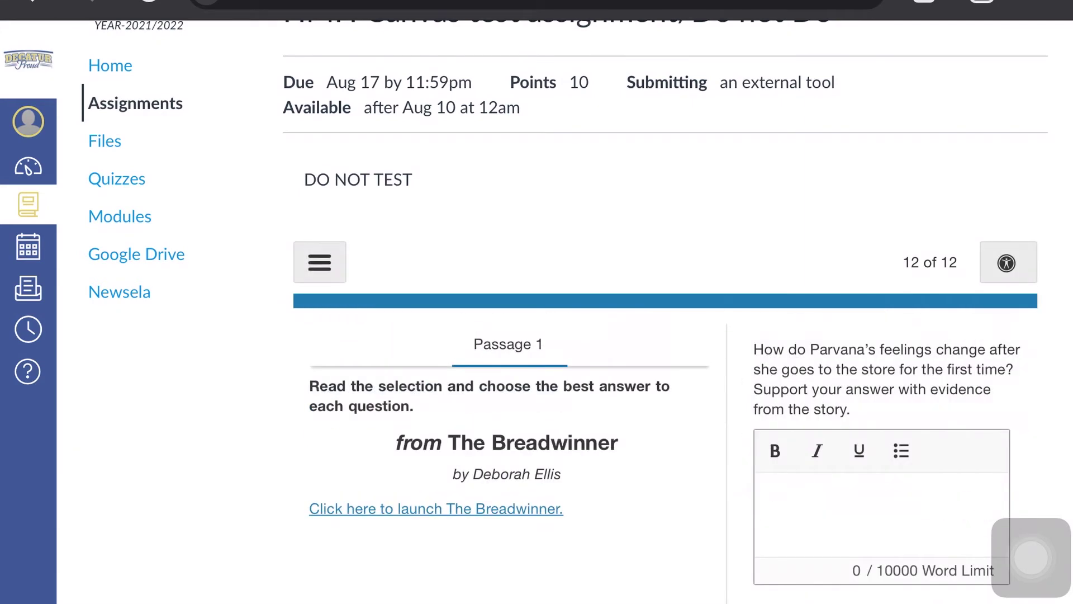
Answer question 12 about Parvana's feelings with "Test" and submit the activity.
{"action": "left_click", "coordinate": [881, 514]}
{"action": "type", "text": "Test"}
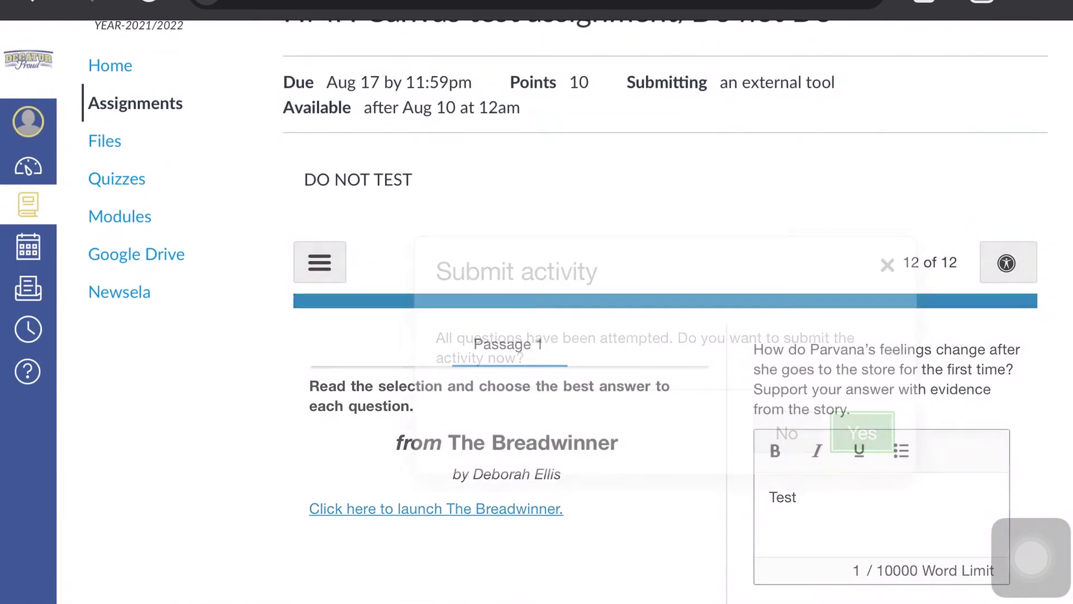
{"action": "left_click", "coordinate": [862, 432]}
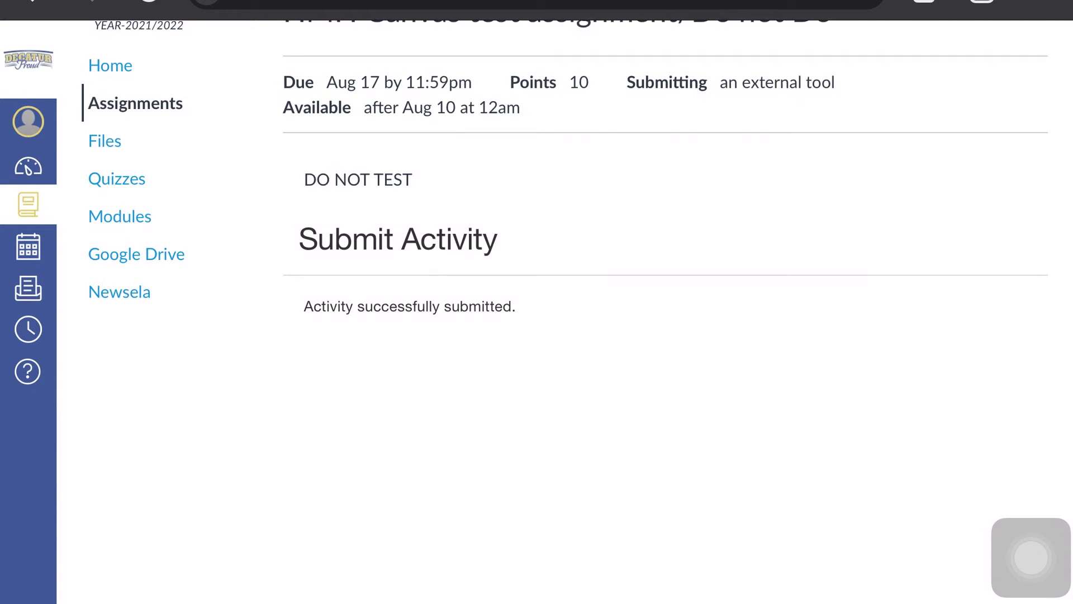
Go back to the READING course's assignments list from the submitted activity.
{"action": "left_click", "coordinate": [136, 104]}
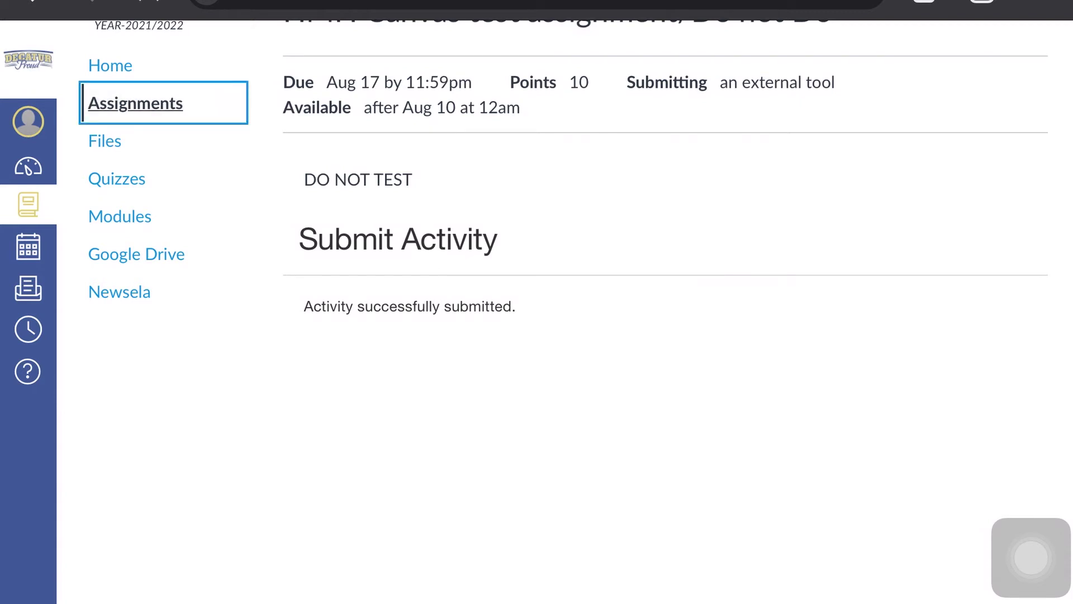
{"action": "left_click_drag", "start_coordinate": [1031, 557], "coordinate": [665, 376]}
{"action": "left_click_drag", "start_coordinate": [1031, 377], "coordinate": [621, 439]}
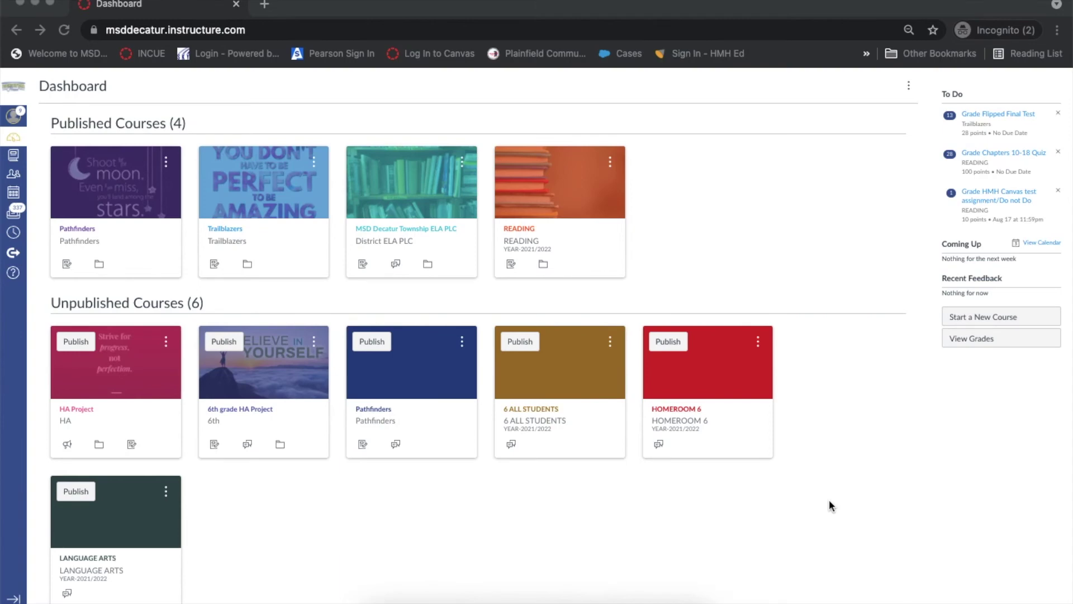
From the teacher's dashboard, open HMH Canvas test assignment/Do not Do in READING and view the student's submission in SpeedGrader.
{"action": "left_click", "coordinate": [537, 207]}
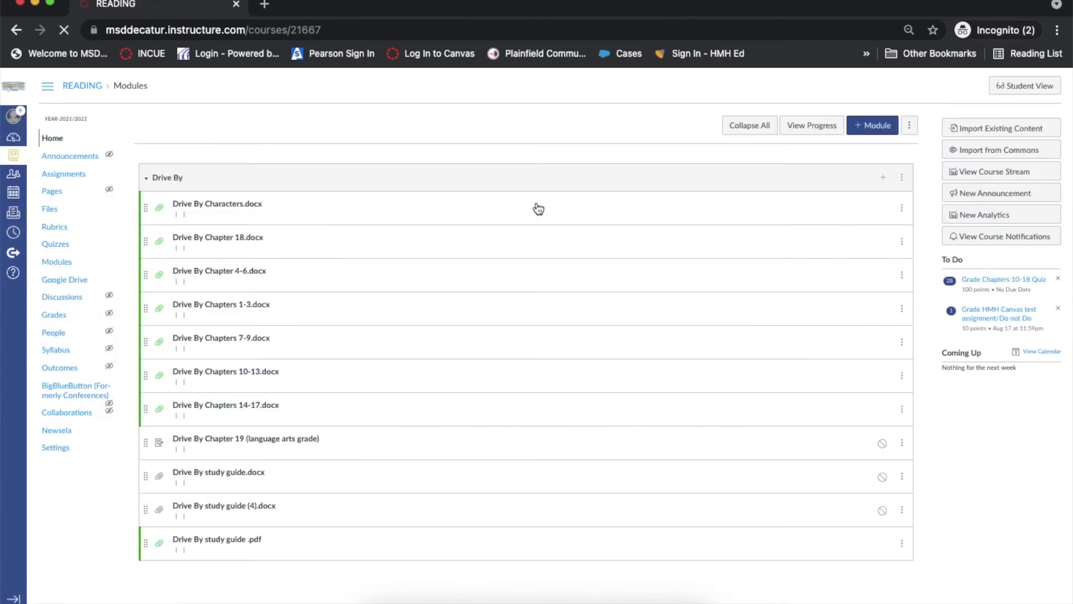
{"action": "left_click", "coordinate": [74, 176]}
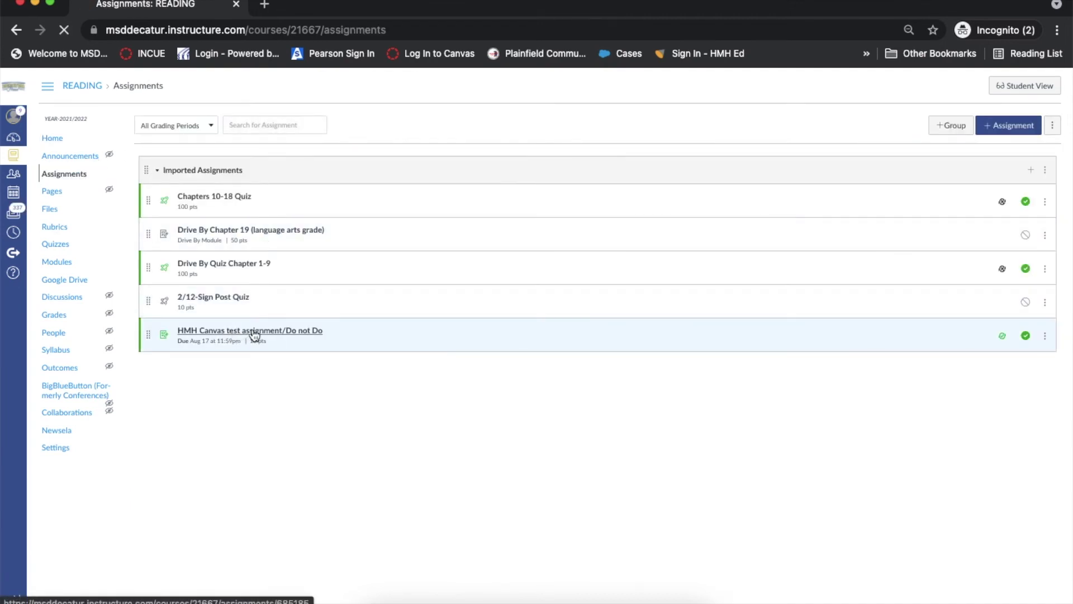
{"action": "left_click", "coordinate": [254, 335]}
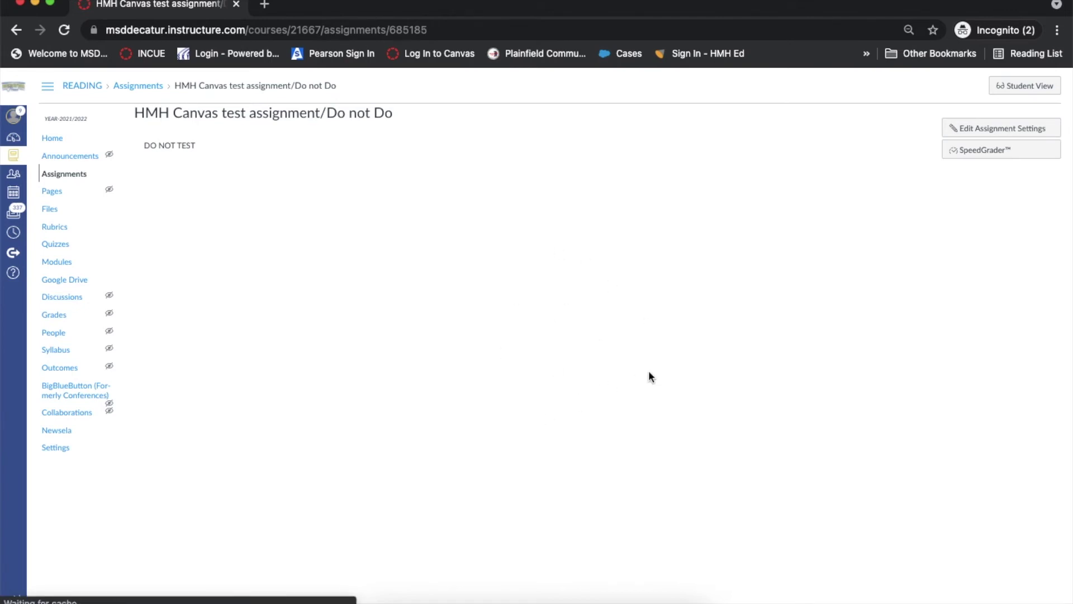
{"action": "left_click", "coordinate": [994, 161]}
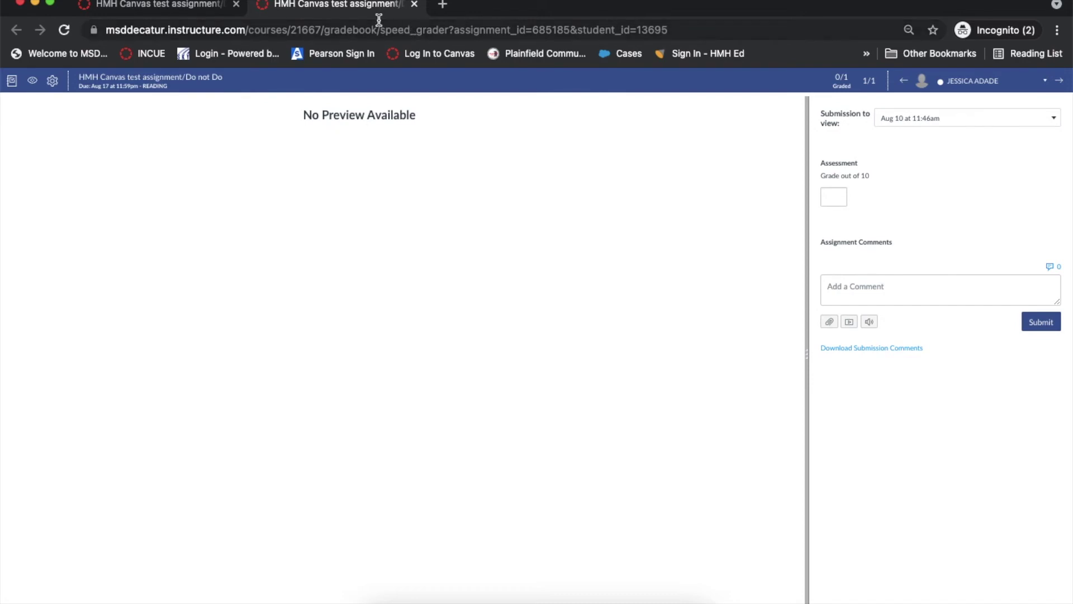
{"action": "left_click", "coordinate": [413, 5]}
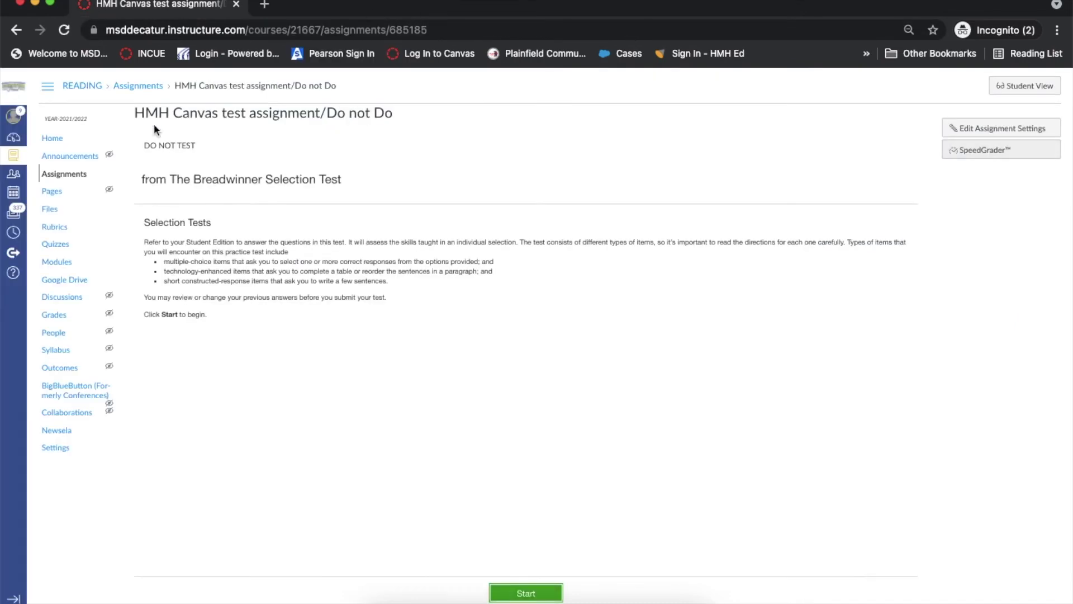
Open the READING course's gradebook in Canvas, and switch to the HMH Ed window with the Assignments Overview.
{"action": "left_click", "coordinate": [59, 321]}
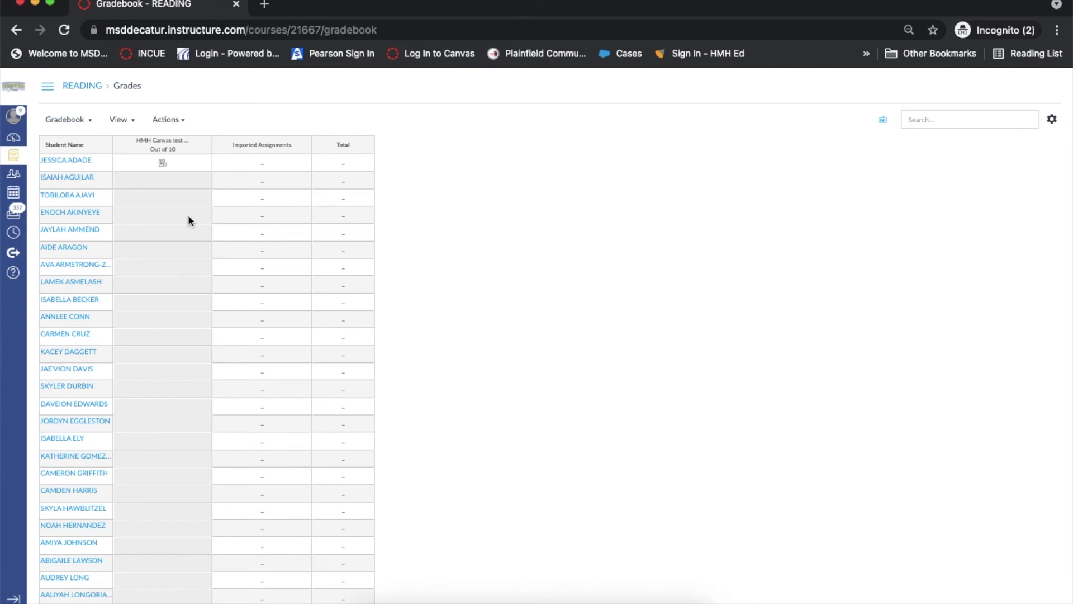
{"action": "key", "text": "ctrl+Up"}
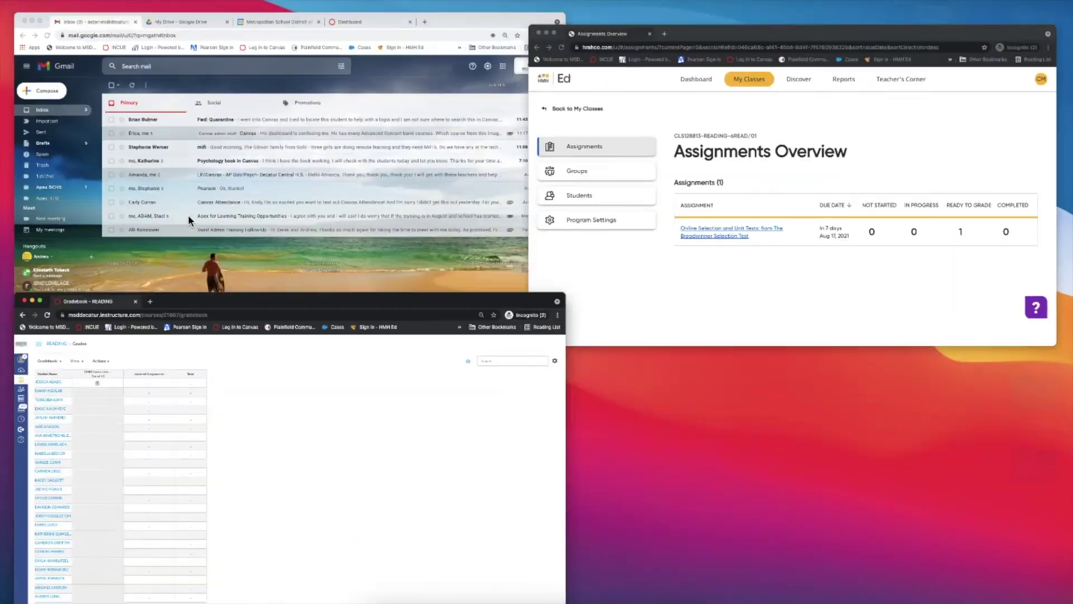
{"action": "left_click", "coordinate": [627, 192]}
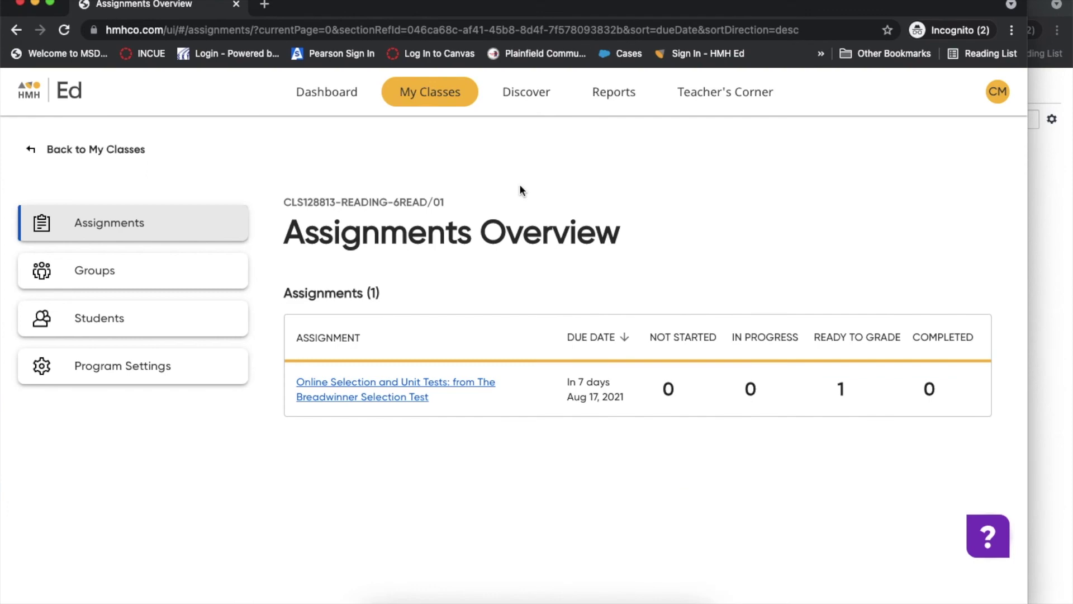
Open the from The Breadwinner Selection Test assignment's details and start grading the student's submission.
{"action": "left_click", "coordinate": [424, 393]}
{"action": "scroll", "coordinate": [423, 390], "scroll_direction": "down", "scroll_amount": 2}
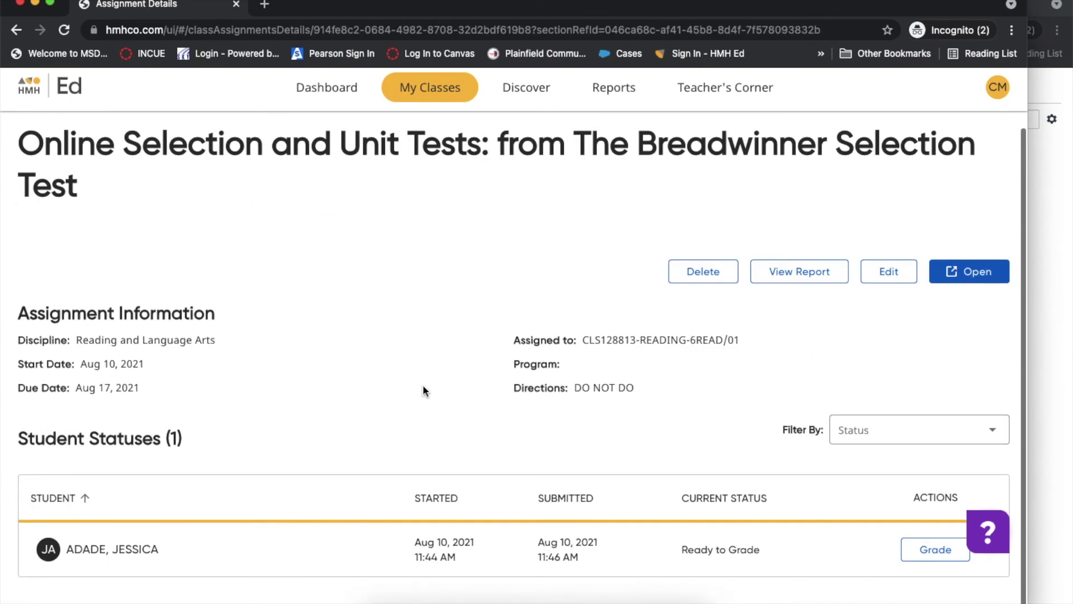
{"action": "left_click", "coordinate": [916, 552]}
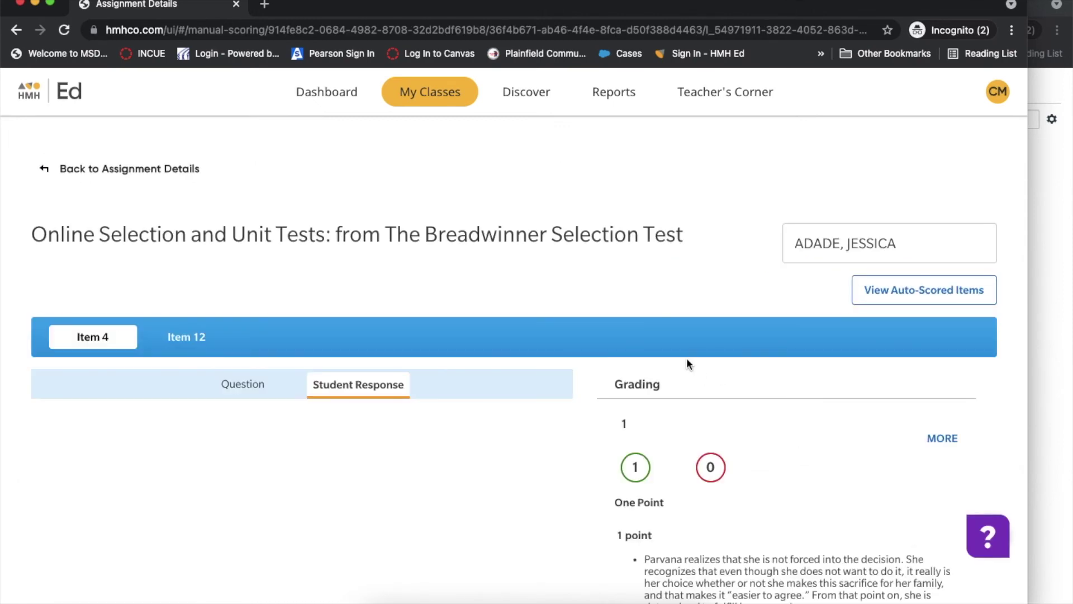
Score the student's responses to Item 4 and Item 12 with 1 point each.
{"action": "scroll", "coordinate": [686, 363], "scroll_direction": "down", "scroll_amount": 1}
{"action": "left_click", "coordinate": [637, 415]}
{"action": "scroll", "coordinate": [836, 420], "scroll_direction": "down", "scroll_amount": 2}
{"action": "left_click", "coordinate": [836, 593]}
{"action": "left_click", "coordinate": [635, 330]}
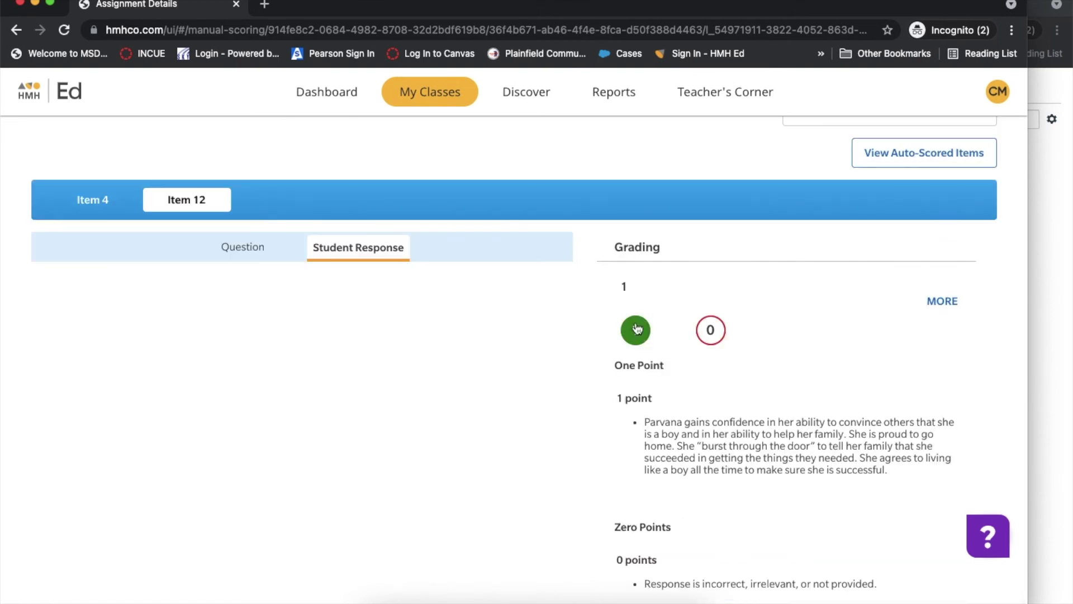
Submit all scores for the student's test, confirm the submission, and view the student statuses in the assignment details.
{"action": "scroll", "coordinate": [698, 447], "scroll_direction": "down", "scroll_amount": 1}
{"action": "left_click", "coordinate": [771, 581]}
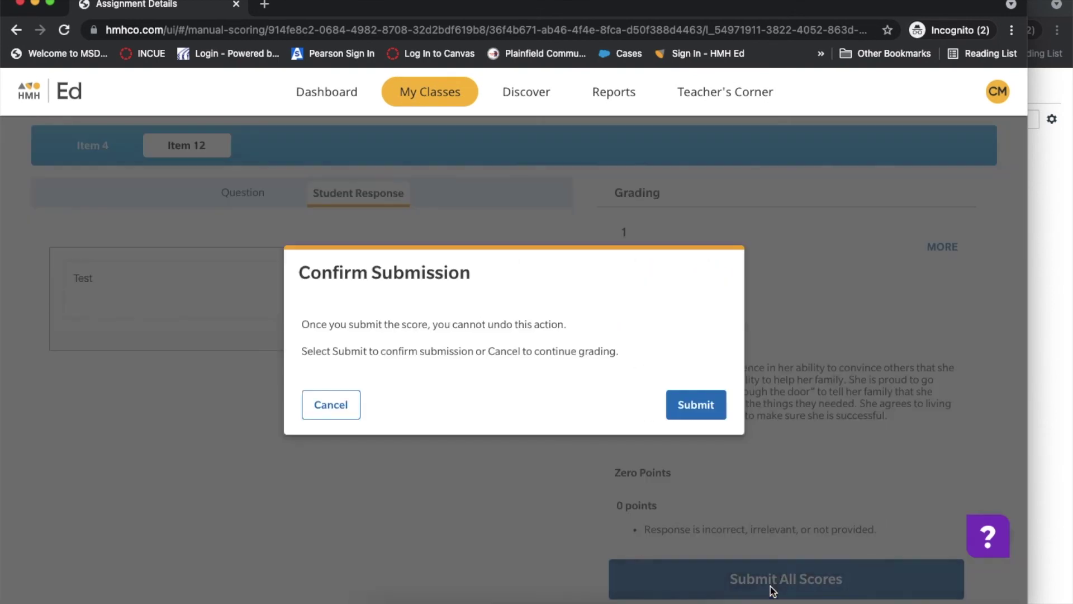
{"action": "left_click", "coordinate": [687, 405]}
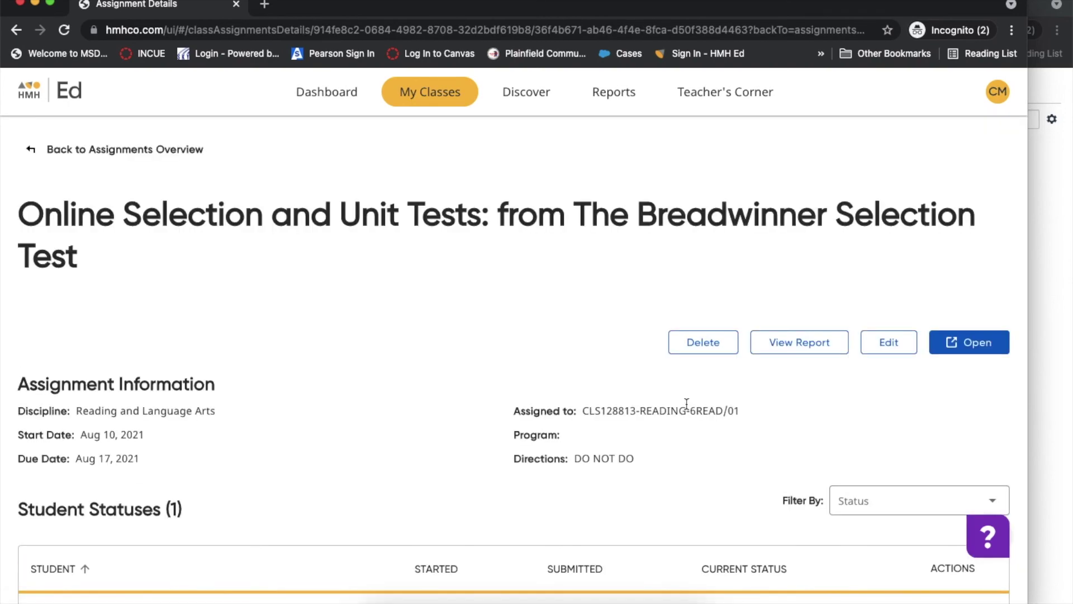
{"action": "scroll", "coordinate": [686, 403], "scroll_direction": "down", "scroll_amount": 2}
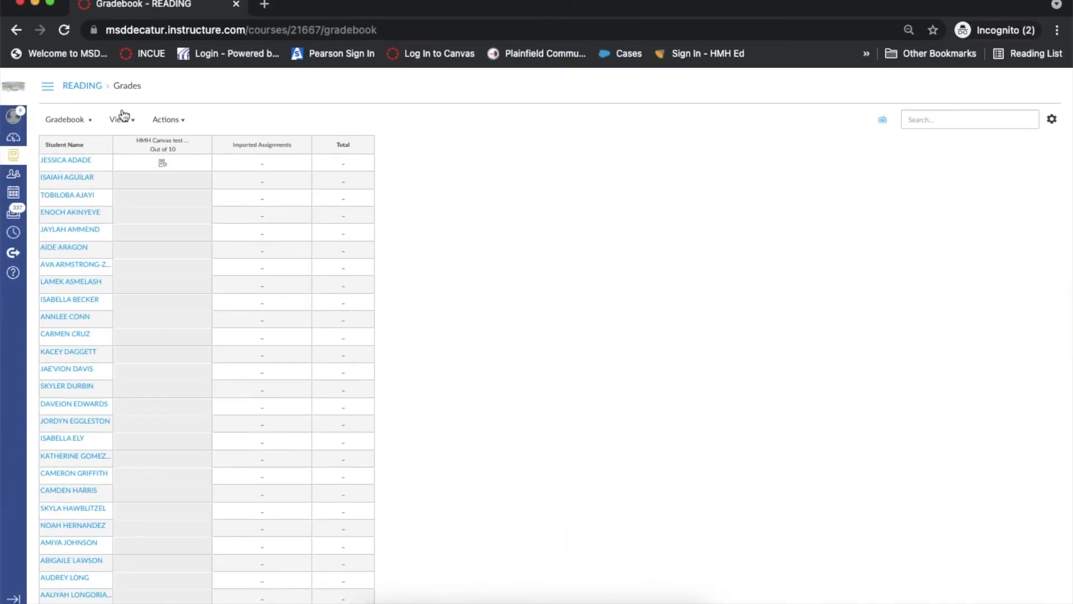
Switch to the Canvas window and reload the READING gradebook.
{"action": "left_click", "coordinate": [64, 30]}
Show the gradebook's Sync to SIS dialog and close it without syncing the grades.
{"action": "left_click", "coordinate": [178, 121]}
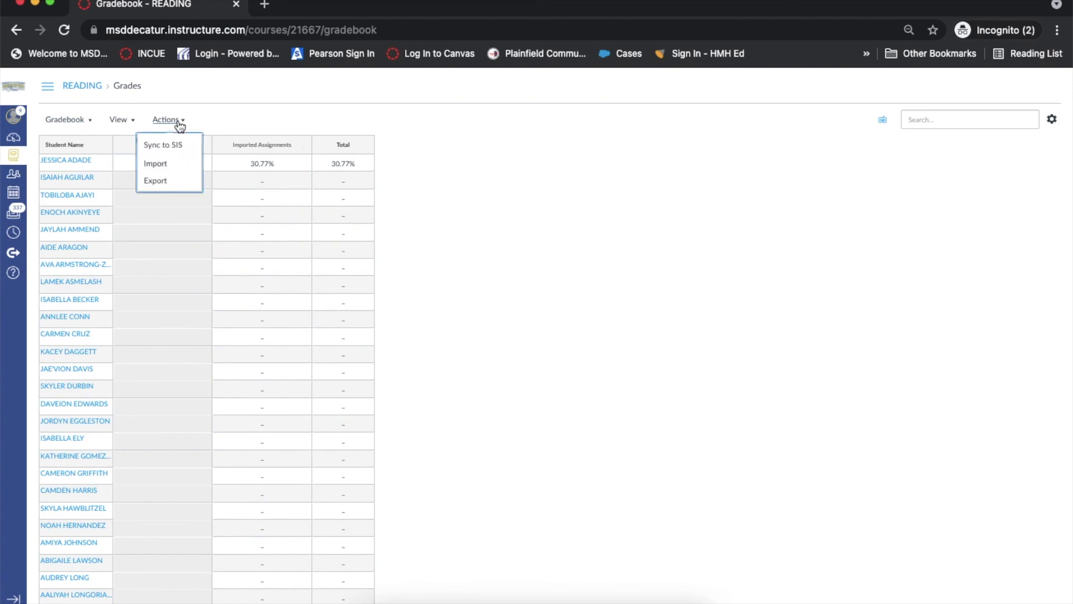
{"action": "left_click", "coordinate": [178, 146]}
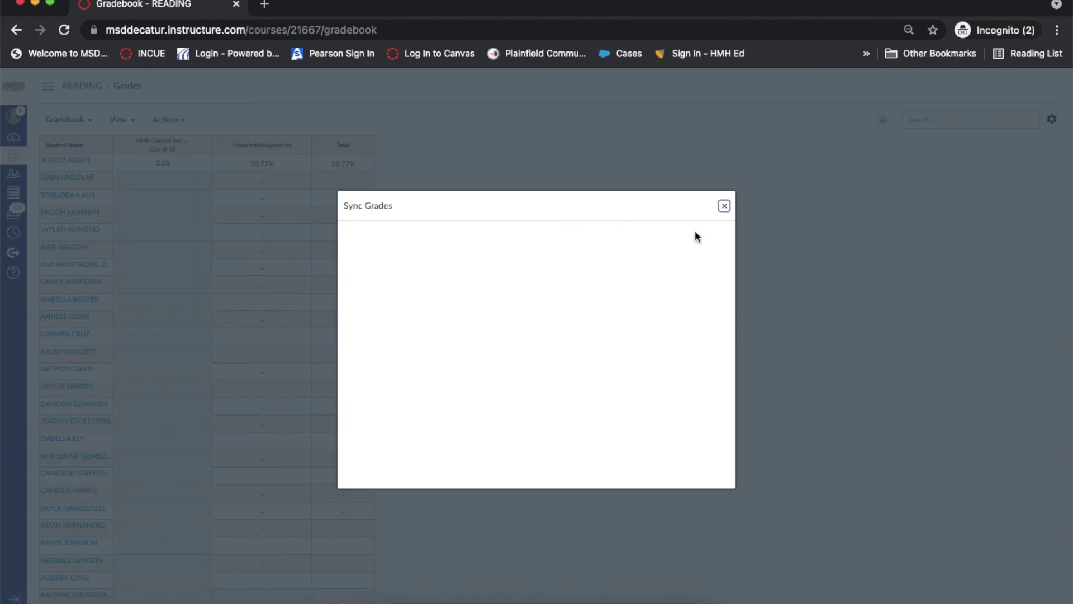
{"action": "left_click", "coordinate": [723, 207]}
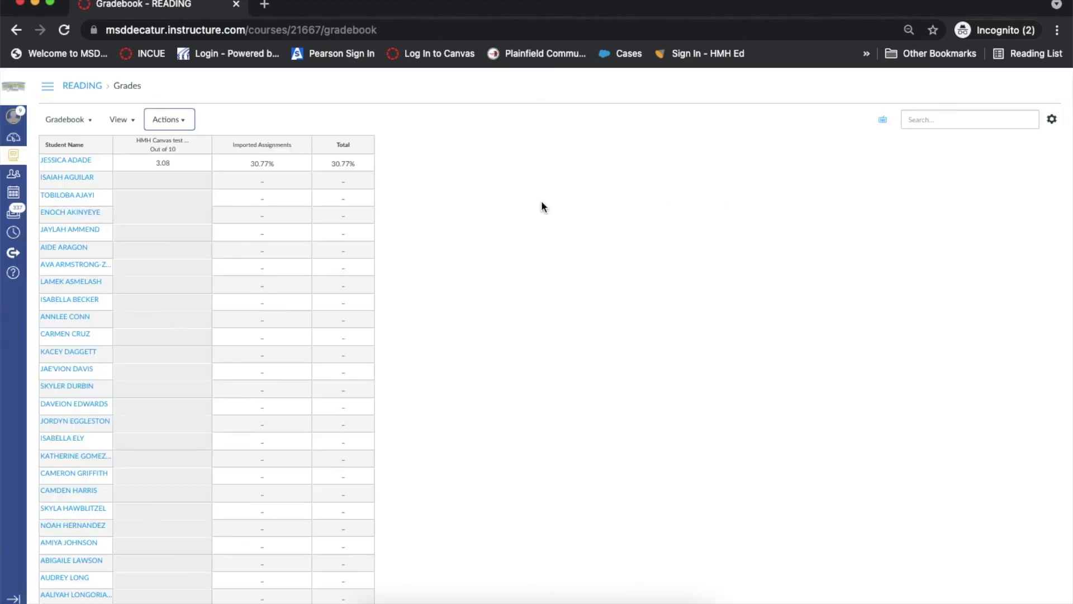